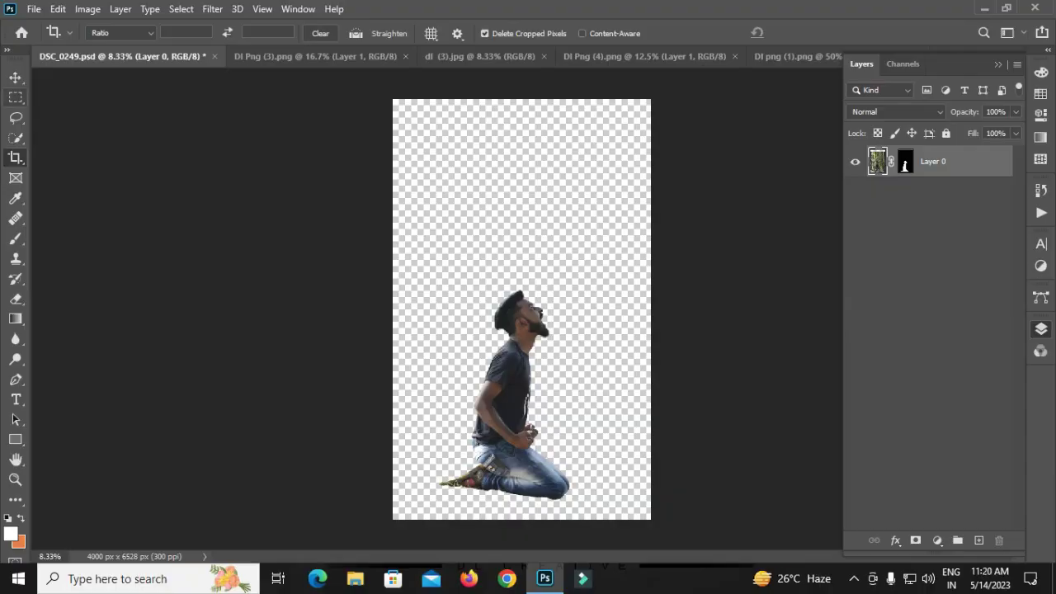
# Step: Temporarily disable the kneeling man's layer mask to reveal the forest behind him
pyautogui.press('v')
pyautogui.click(905, 162)
pyautogui.rightClick(904, 162)
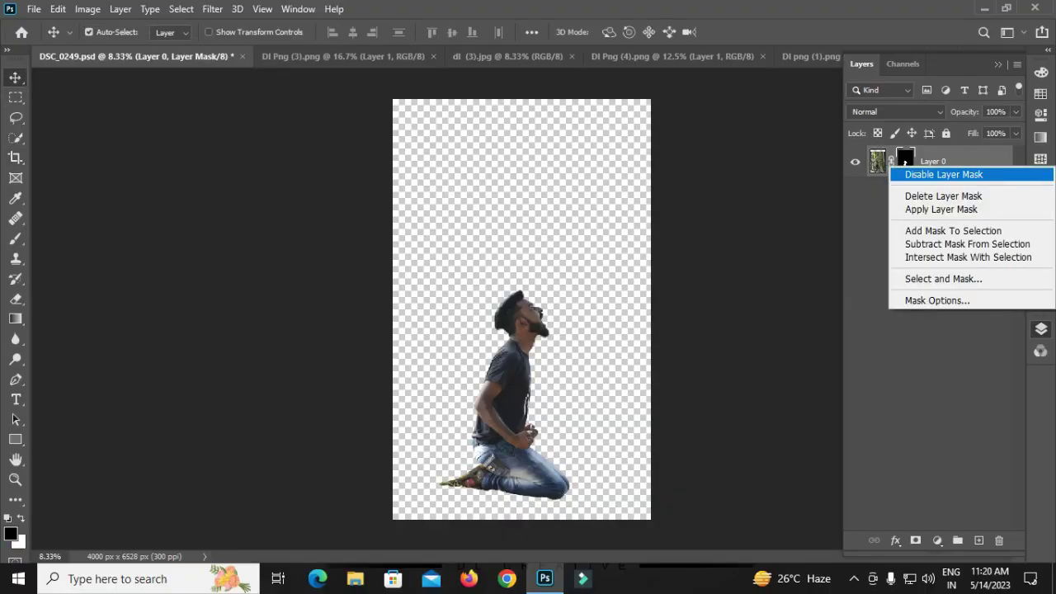
pyautogui.click(943, 173)
# Step: Re-enable the man's layer mask and switch to the sunset sky photo dl (3).jpg
pyautogui.rightClick(904, 161)
pyautogui.click(943, 174)
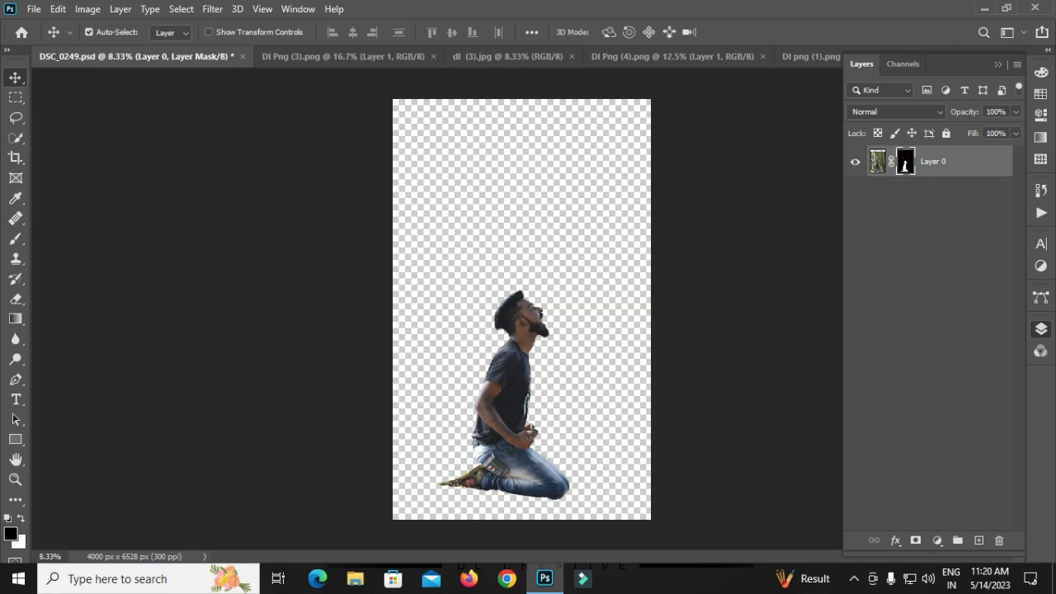
pyautogui.hotkey('ctrl', 'Tab')
pyautogui.hotkey('ctrl', 'Tab')
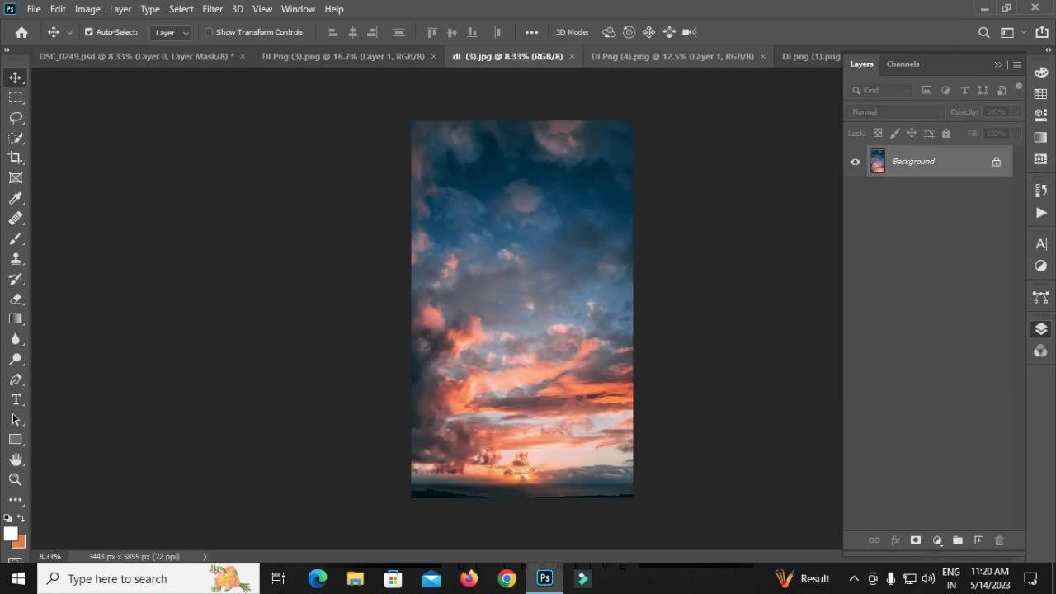
pyautogui.hotkey('ctrl', 'Tab')
# Step: Copy the ruined building image into DSC_0249.psd, resize it, and close its source
pyautogui.moveTo(519, 272)
pyautogui.mouseDown()
pyautogui.moveTo(515, 247)
pyautogui.moveTo(528, 359)
pyautogui.mouseUp()
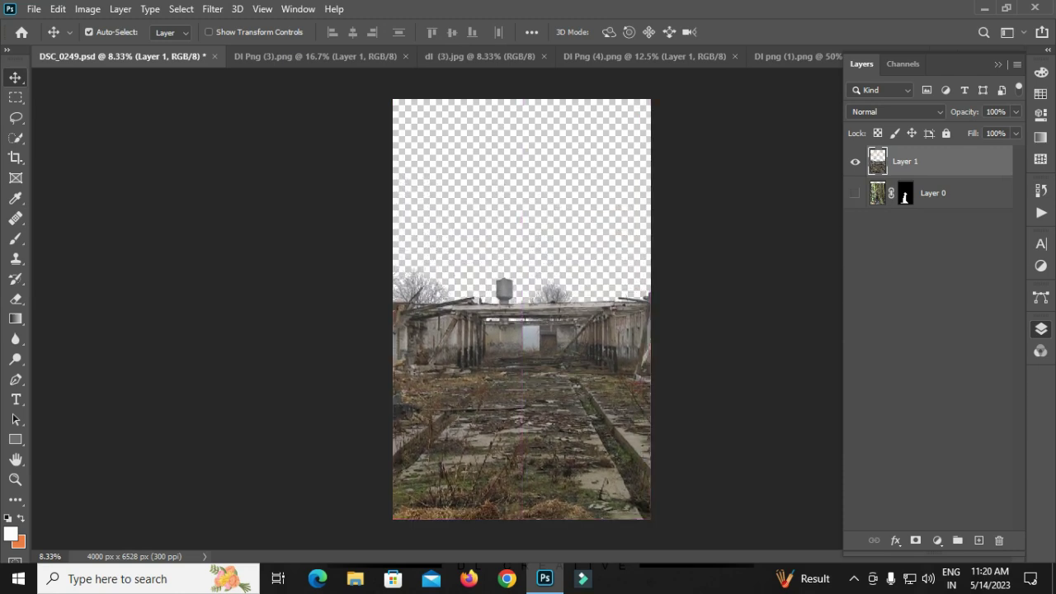
pyautogui.hotkey('ctrl', 't')
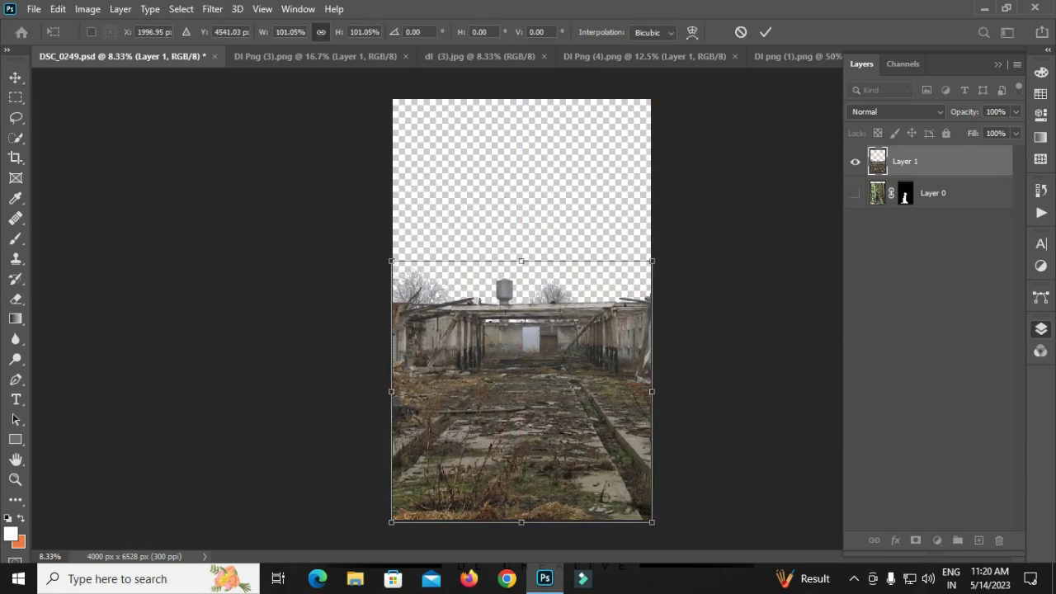
pyautogui.press('Return')
pyautogui.click(734, 56)
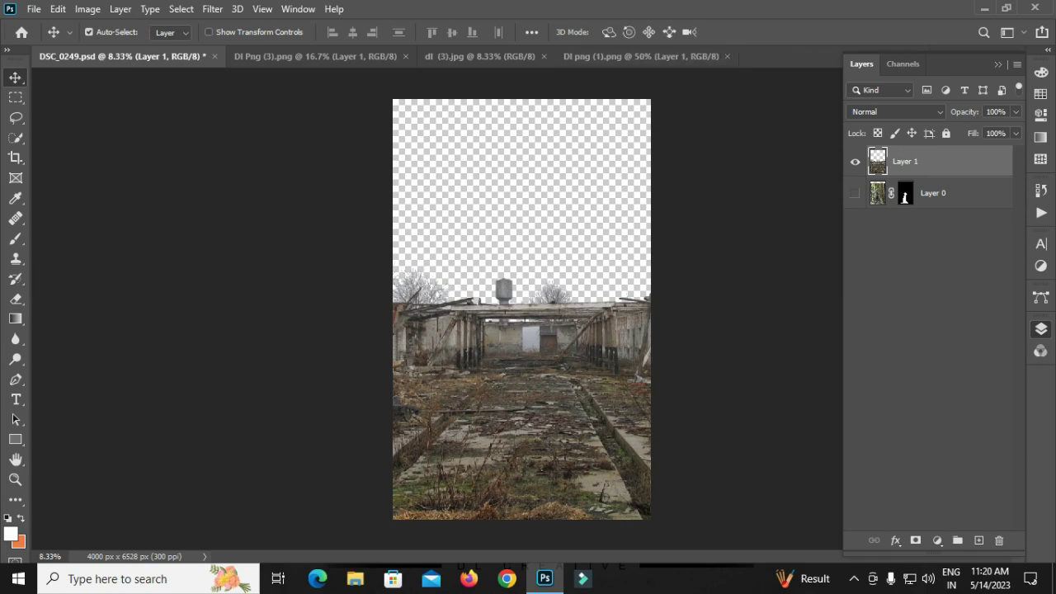
# Step: Place the sunset sky below the building, scaled to 127% and raised about 900 px
pyautogui.click(478, 57)
pyautogui.moveTo(521, 306); pyautogui.dragTo(512, 247)
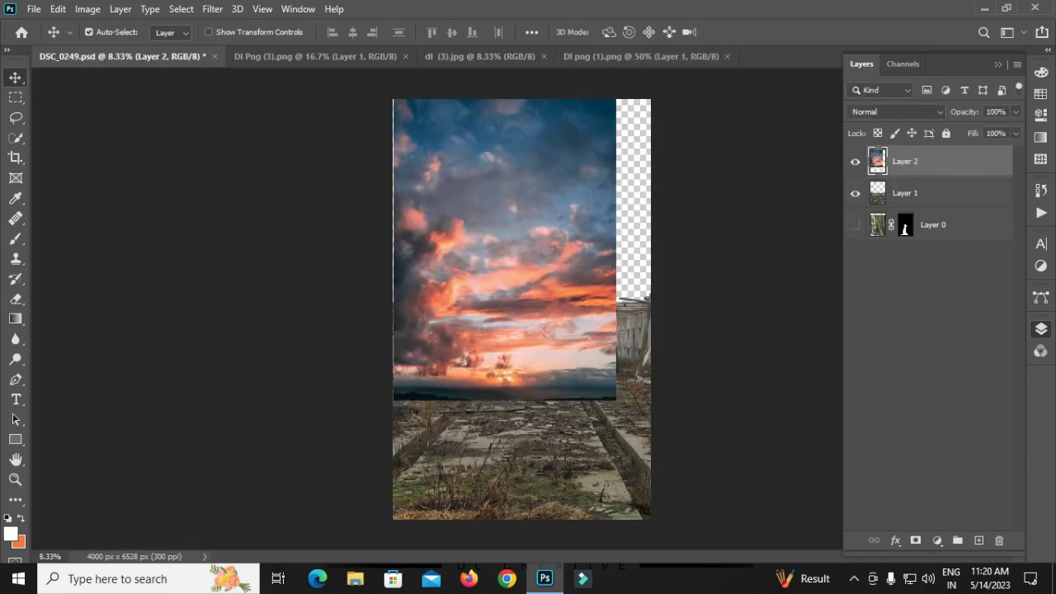
pyautogui.hotkey('ctrl', '[')
pyautogui.moveTo(594, 198); pyautogui.dragTo(603, 198)
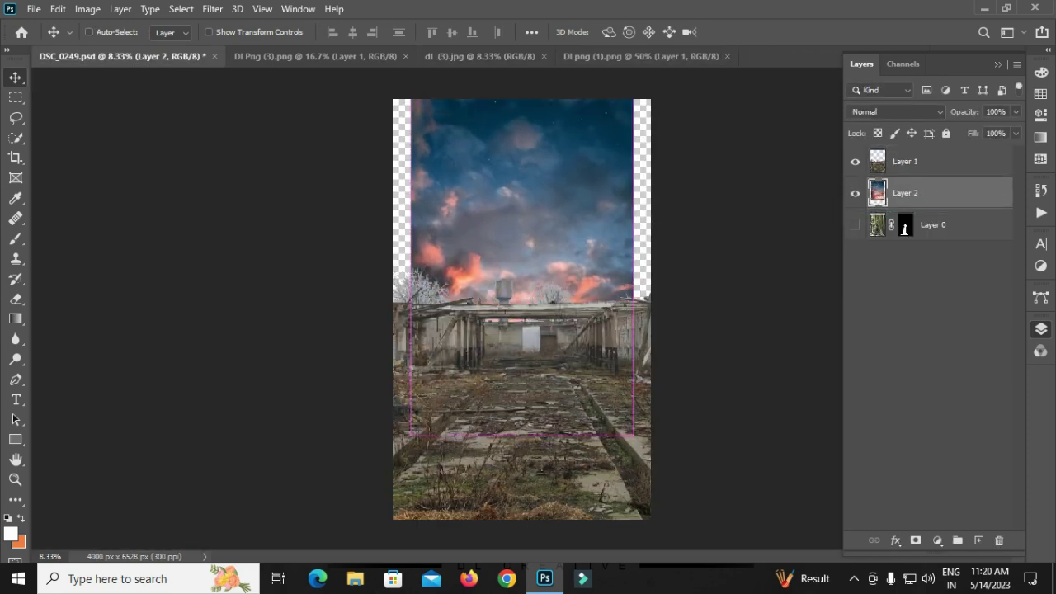
pyautogui.hotkey('ctrl', 't')
pyautogui.click(288, 32)
pyautogui.write('127')
pyautogui.press('Tab')
pyautogui.moveTo(544, 239); pyautogui.dragTo(541, 180)
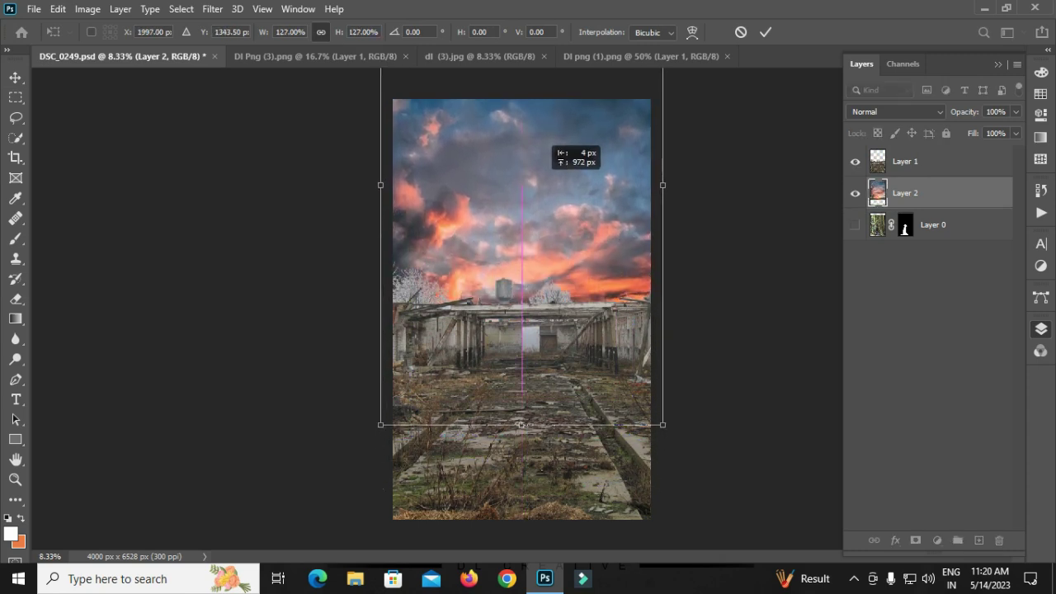
pyautogui.press('Return')
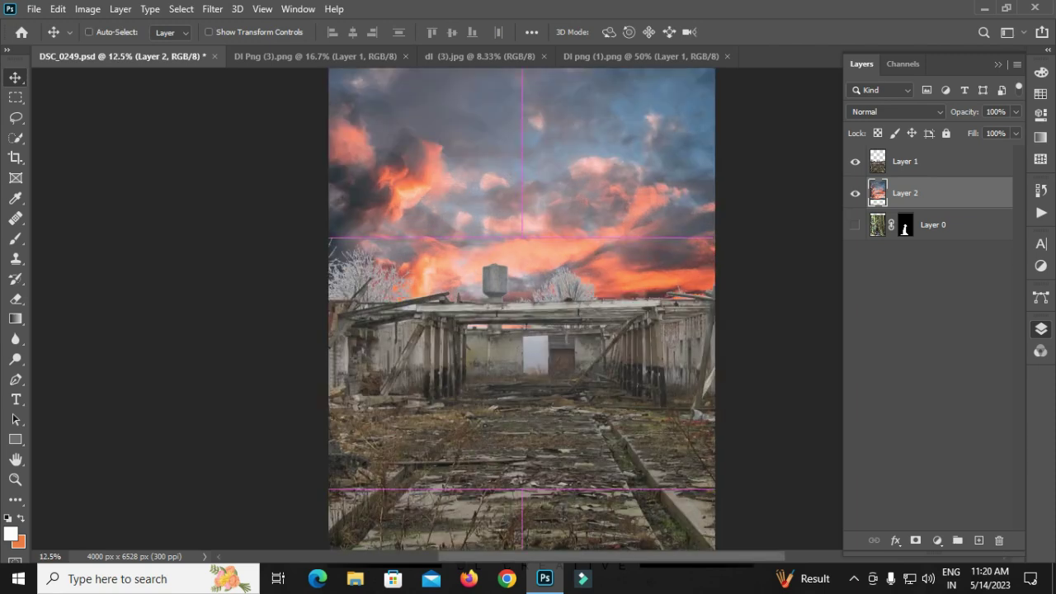
pyautogui.click(479, 56)
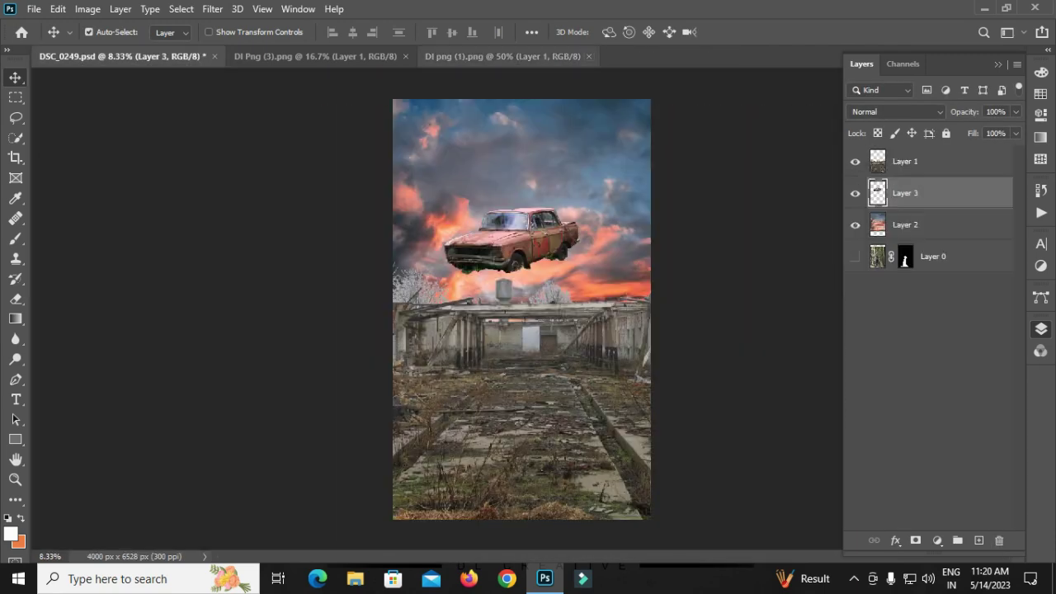
# Step: Move the car above the building, enlarge it to about 136%, and set it on the rubble
pyautogui.hotkey('ctrl', 'shift', ']')
pyautogui.hotkey('ctrl', 't')
pyautogui.moveTo(579, 272); pyautogui.dragTo(627, 294)
pyautogui.moveTo(584, 233); pyautogui.dragTo(561, 381)
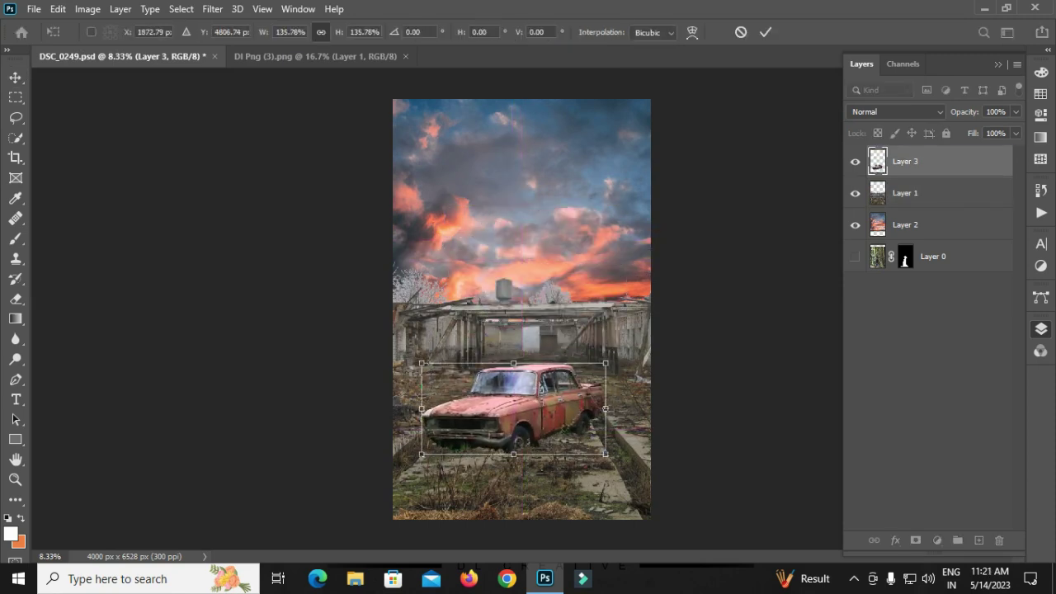
pyautogui.press('Return')
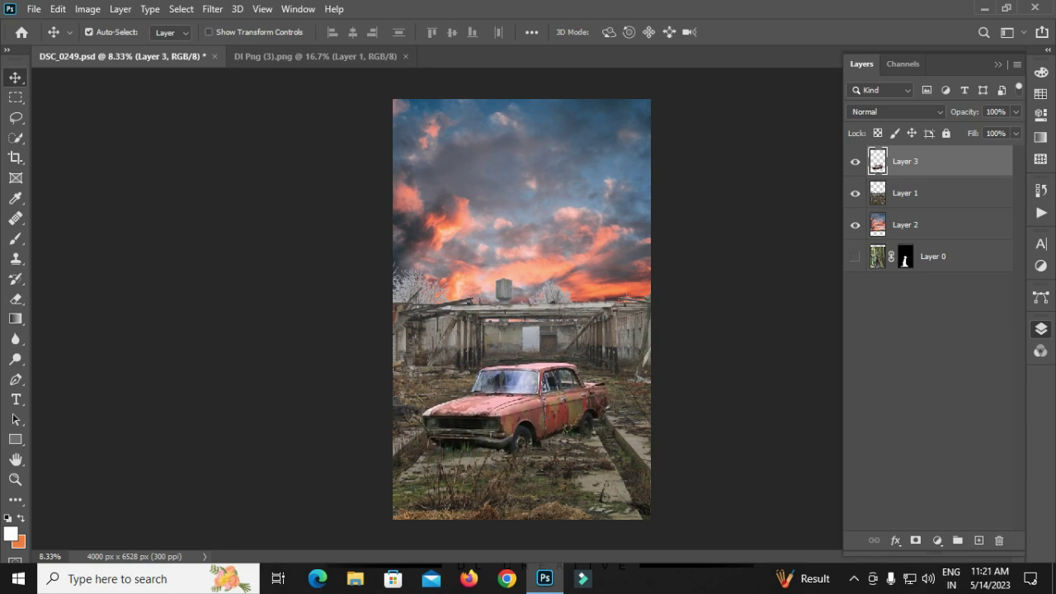
# Step: Bring the man's layer to the top, show it, flip him horizontally and shrink him to about a third
pyautogui.hotkey('alt', ',')
pyautogui.hotkey('ctrl', 'shift', ']')
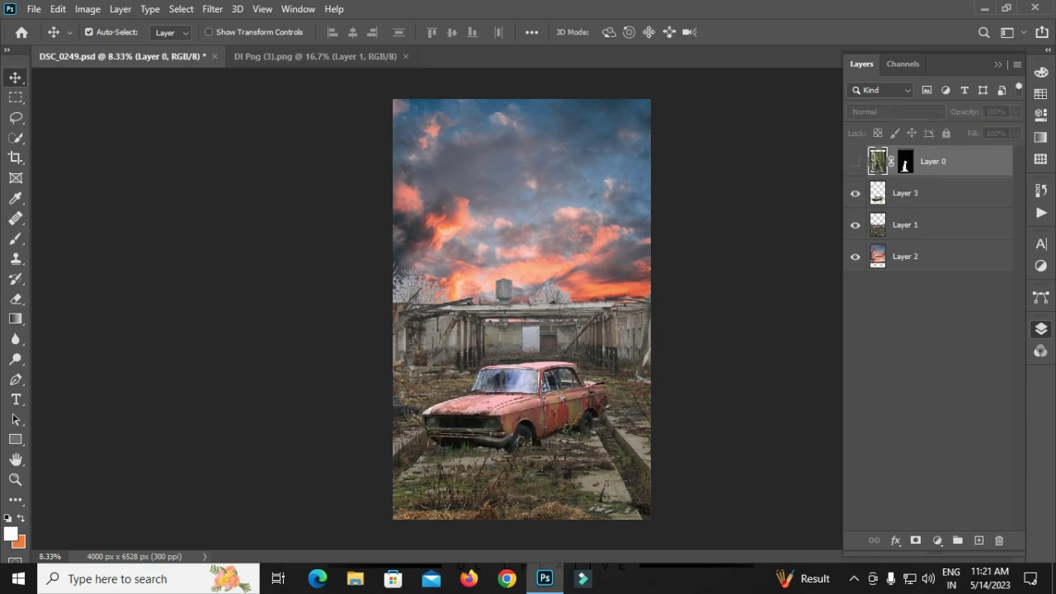
pyautogui.hotkey('ctrl', ',')
pyautogui.hotkey('ctrl', 't')
pyautogui.rightClick(503, 281)
pyautogui.click(540, 267)
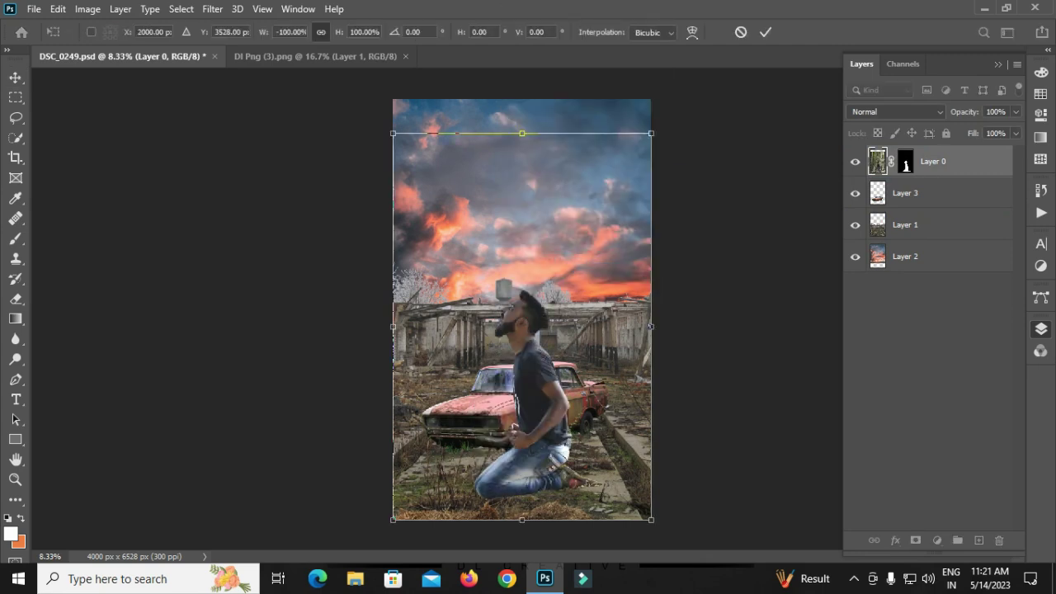
pyautogui.moveTo(651, 519); pyautogui.dragTo(476, 257)
pyautogui.moveTo(450, 197)
pyautogui.mouseDown()
pyautogui.moveTo(531, 289)
pyautogui.moveTo(537, 314)
pyautogui.mouseUp()
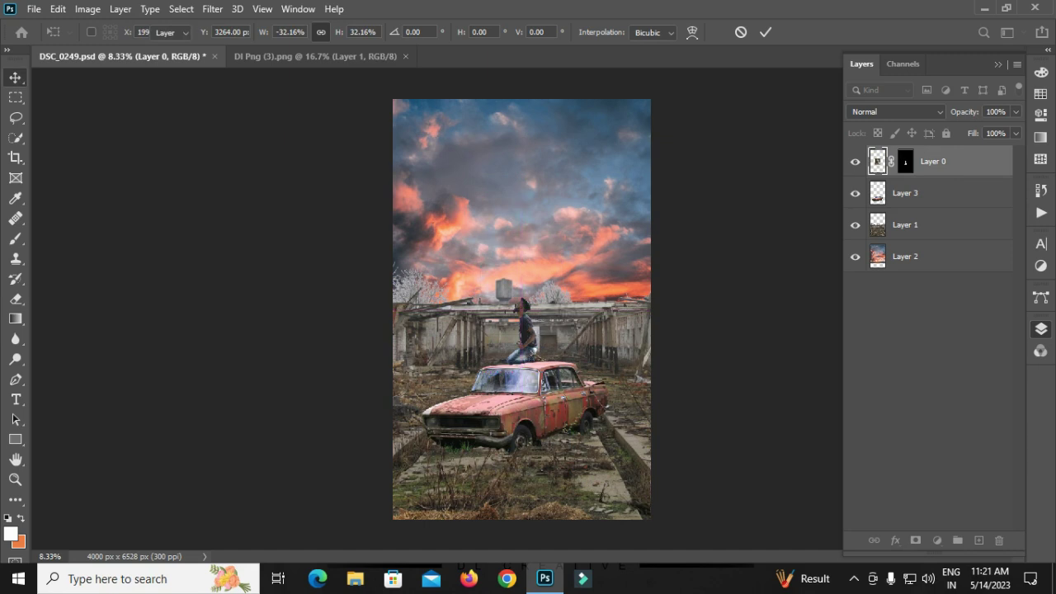
pyautogui.press('Return')
# Step: Set the man kneeling on the car roof and tilt him about 1.46°
pyautogui.moveTo(523, 334); pyautogui.dragTo(529, 336)
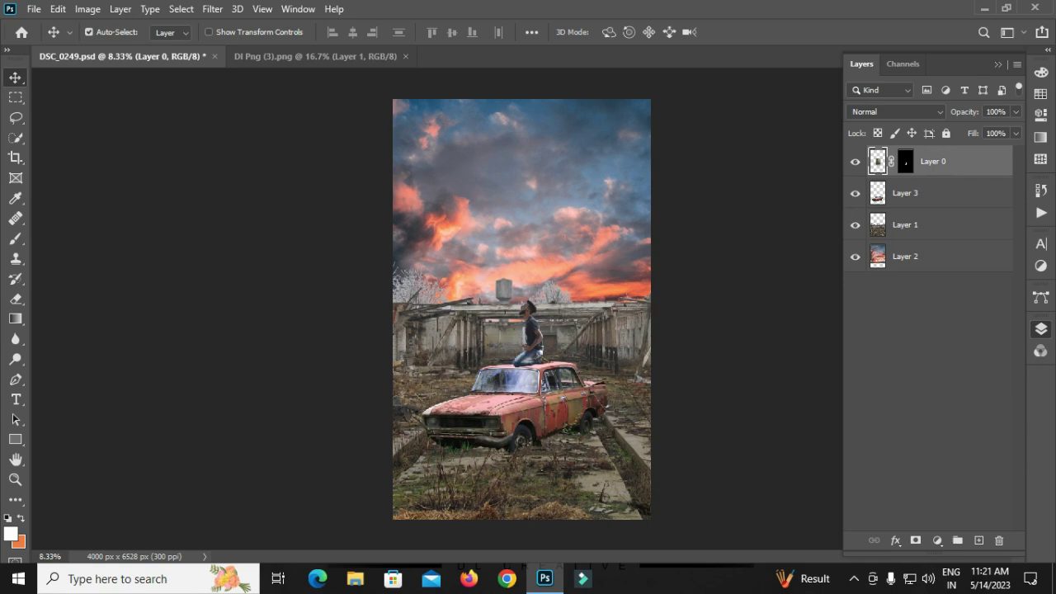
pyautogui.hotkey('ctrl', '+')
pyautogui.hotkey('ctrl', '+')
pyautogui.hotkey('ctrl', '+')
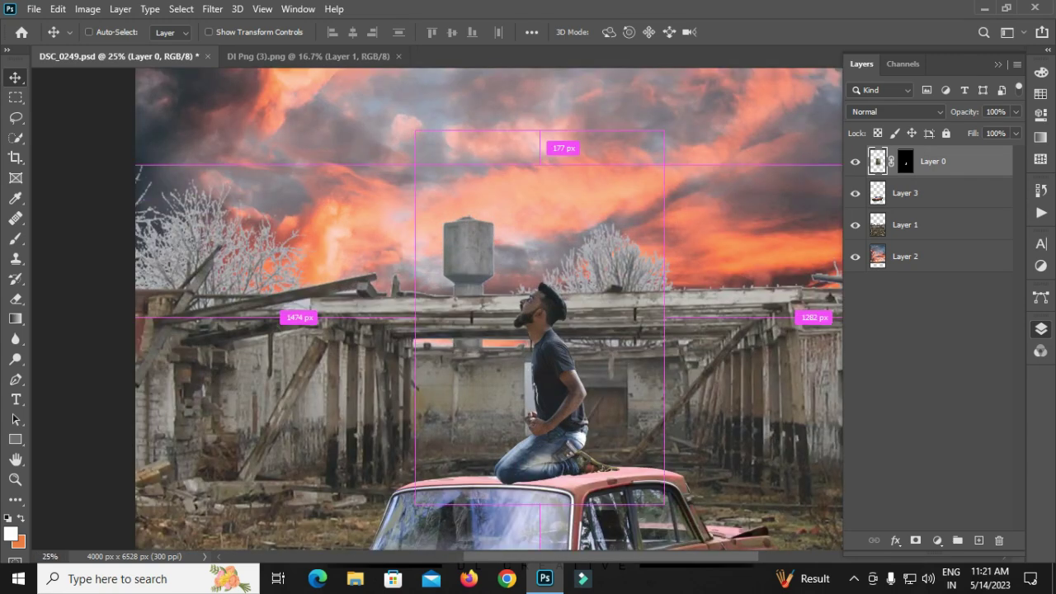
pyautogui.moveTo(591, 383); pyautogui.dragTo(600, 386)
pyautogui.hotkey('ctrl', 't')
pyautogui.moveTo(726, 105); pyautogui.dragTo(730, 111)
pyautogui.press('Return')
# Step: Enlarge the man slightly on the car roof
pyautogui.hotkey('ctrl', '-')
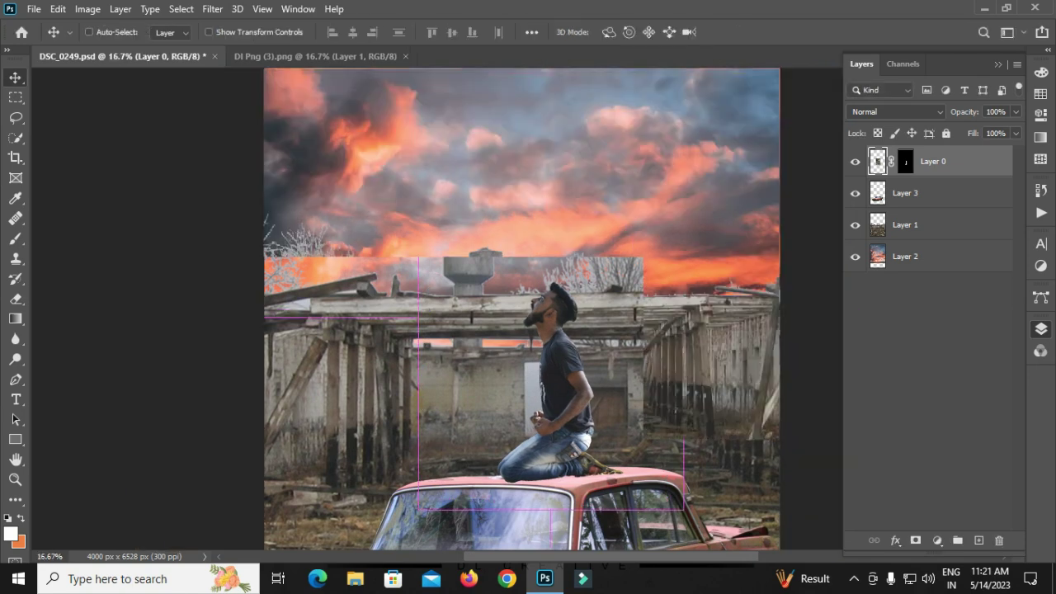
pyautogui.hotkey('ctrl', '-')
pyautogui.hotkey('ctrl', '-')
pyautogui.hotkey('ctrl', '+')
pyautogui.hotkey('ctrl', 't')
pyautogui.moveTo(603, 217); pyautogui.dragTo(625, 185)
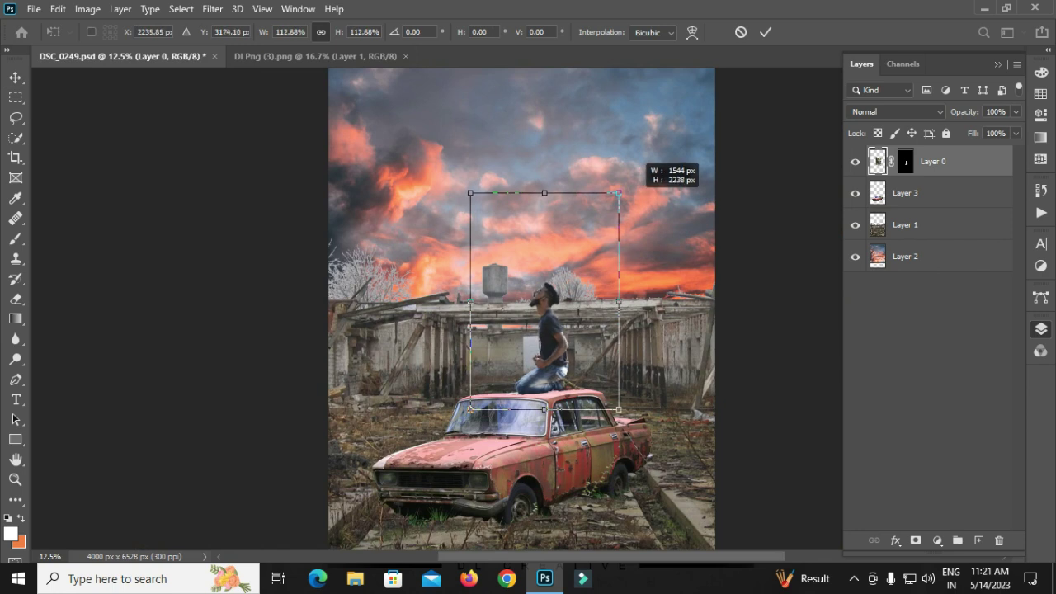
pyautogui.press('Return')
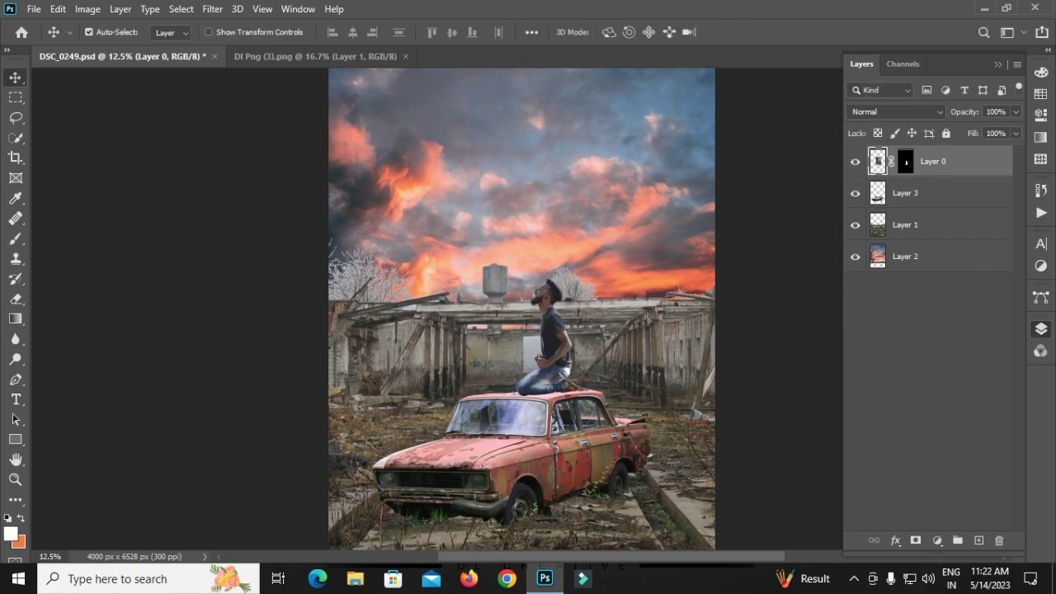
pyautogui.hotkey('ctrl', '-')
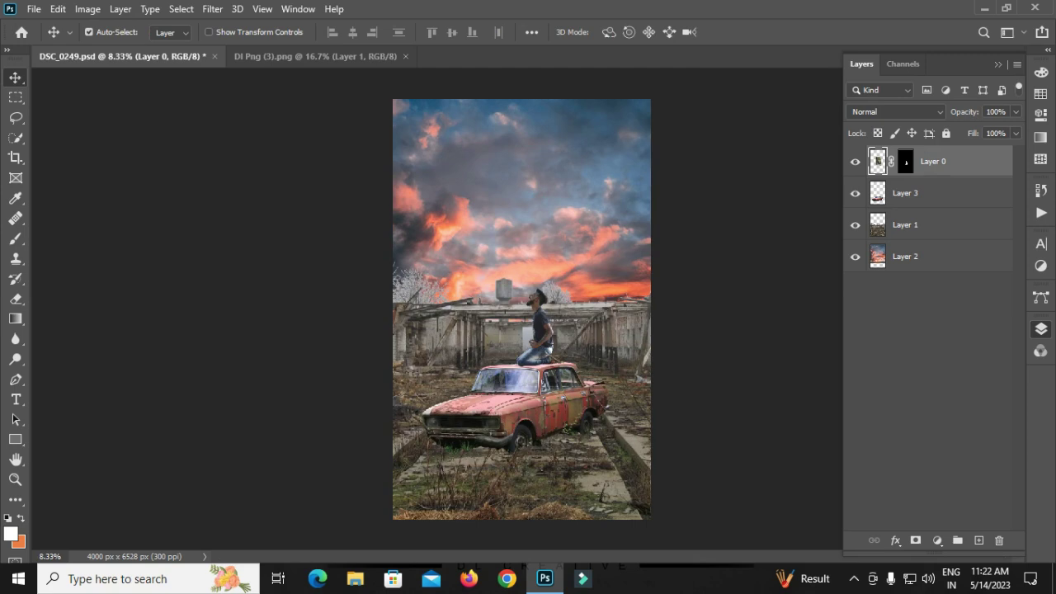
# Step: Turn off Auto-Select, nudge the man on the roof, and darken the sky with Levels output whites 217
pyautogui.click(89, 32)
pyautogui.moveTo(566, 417); pyautogui.dragTo(566, 428)
pyautogui.click(904, 256)
pyautogui.click(936, 540)
pyautogui.click(931, 326)
pyautogui.moveTo(1004, 273); pyautogui.dragTo(979, 273)
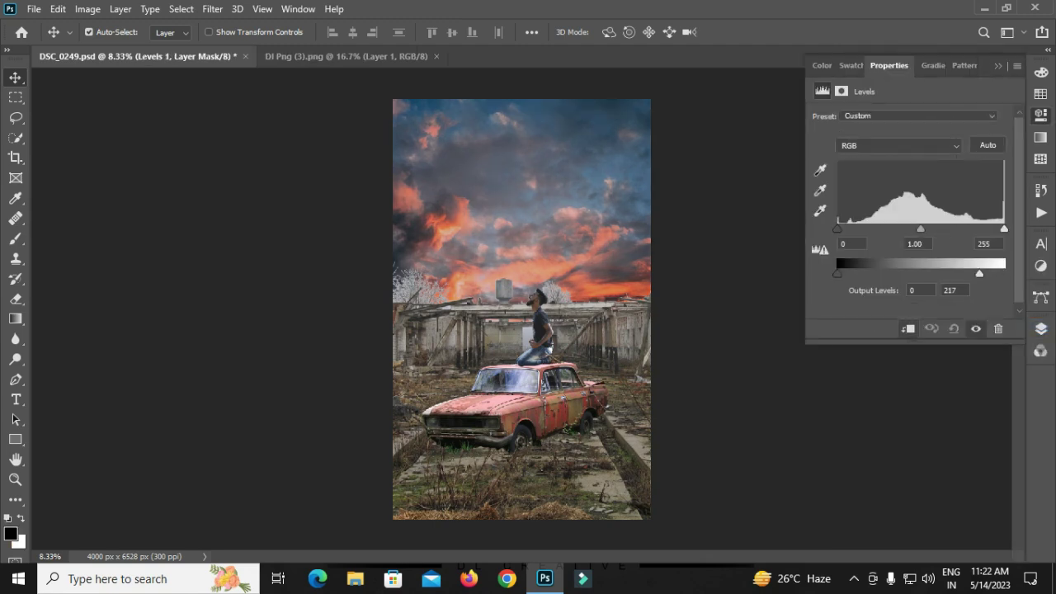
pyautogui.click(1040, 328)
# Step: Add a darkening Curves adjustment with the upper curve lifted slightly
pyautogui.click(936, 541)
pyautogui.click(948, 339)
pyautogui.moveTo(895, 259); pyautogui.dragTo(892, 269)
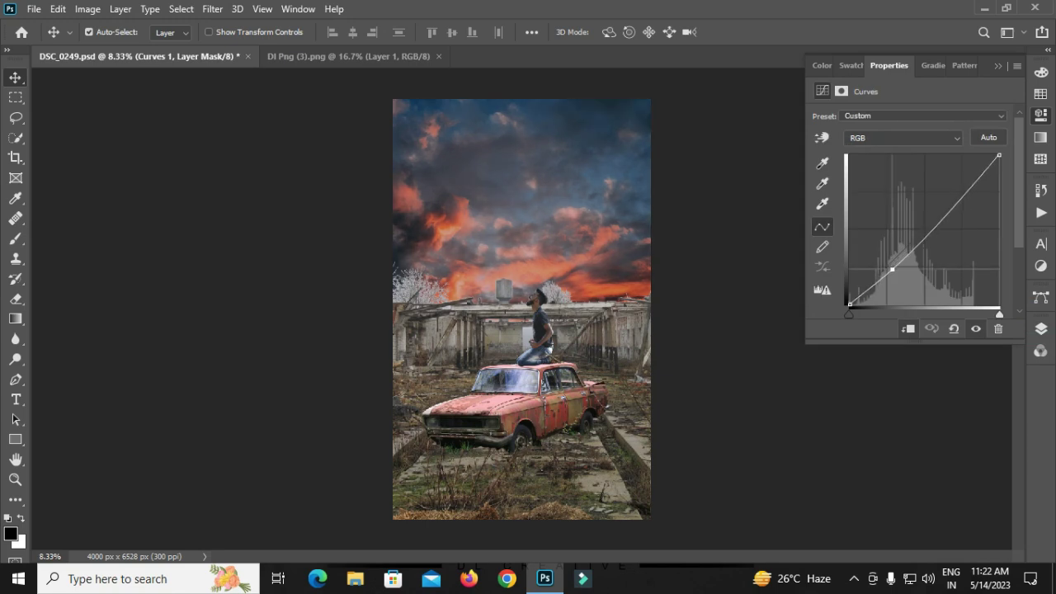
pyautogui.moveTo(963, 194); pyautogui.dragTo(962, 189)
pyautogui.click(1039, 117)
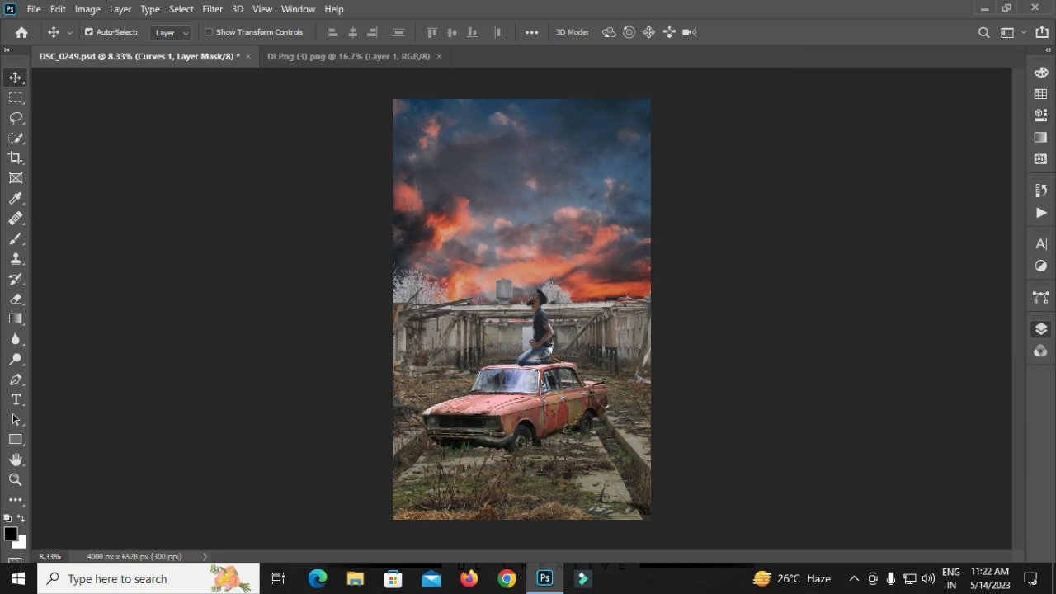
# Step: Add a Levels adjustment on the ruined building, lowering its white output to darken it
pyautogui.click(1040, 328)
pyautogui.click(907, 211)
pyautogui.click(936, 540)
pyautogui.click(1040, 116)
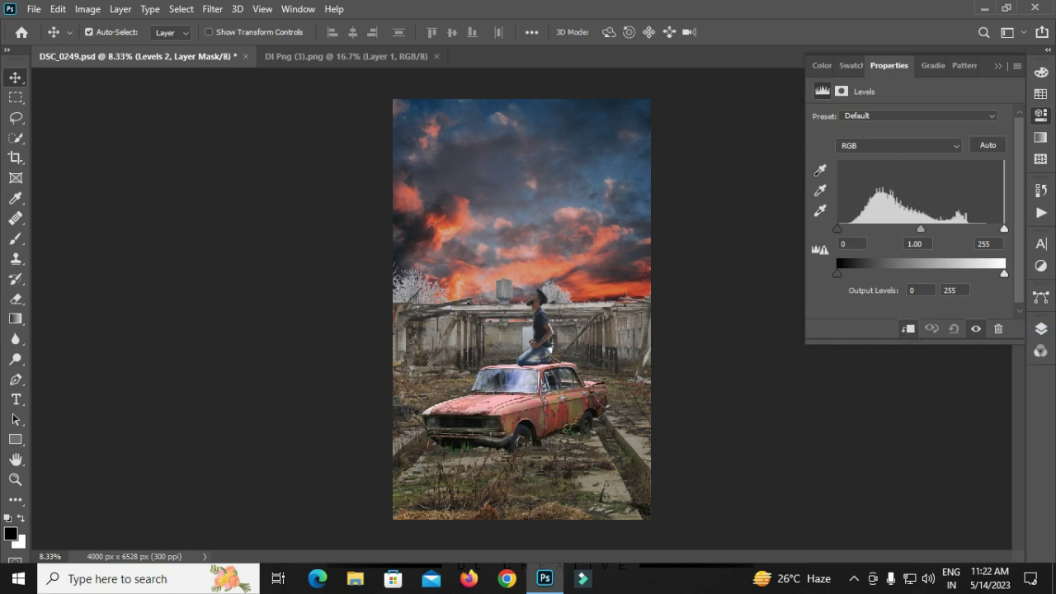
pyautogui.moveTo(1004, 273); pyautogui.dragTo(956, 273)
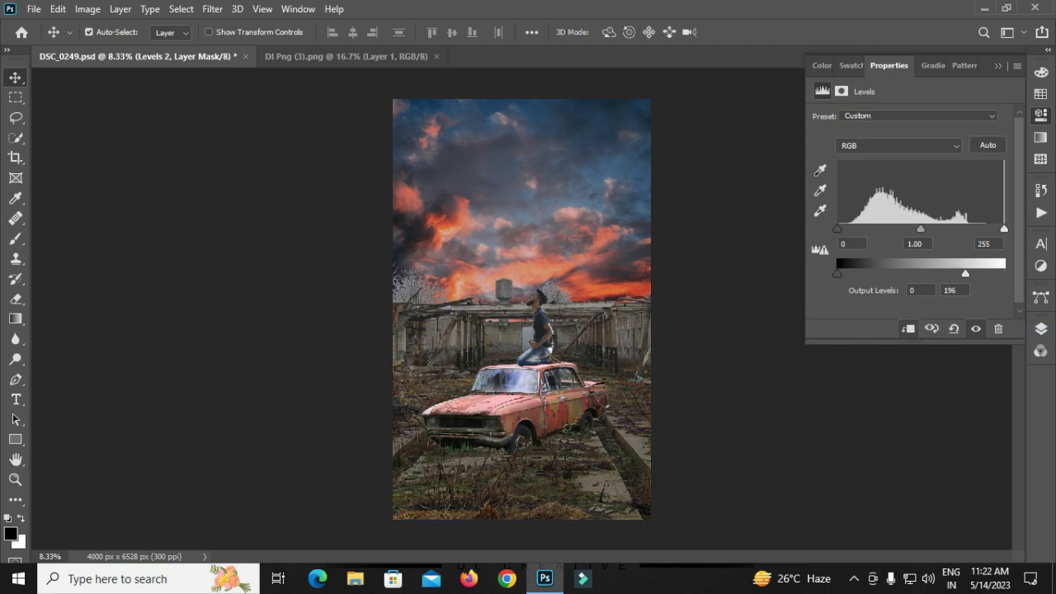
pyautogui.click(1040, 328)
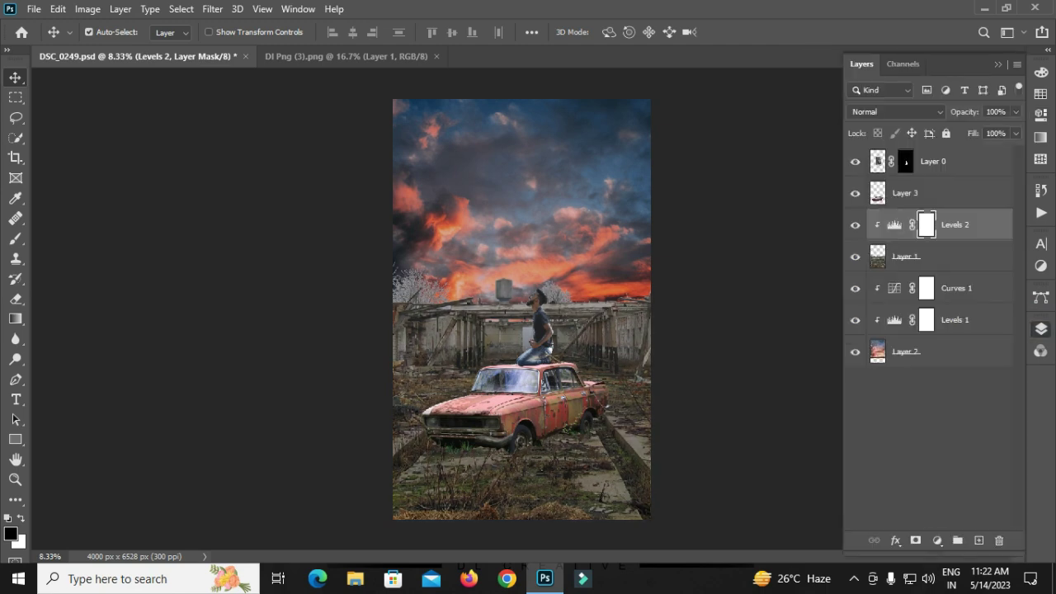
# Step: Add a second darkening Curves adjustment with an extra point on the upper curve
pyautogui.click(938, 540)
pyautogui.click(963, 342)
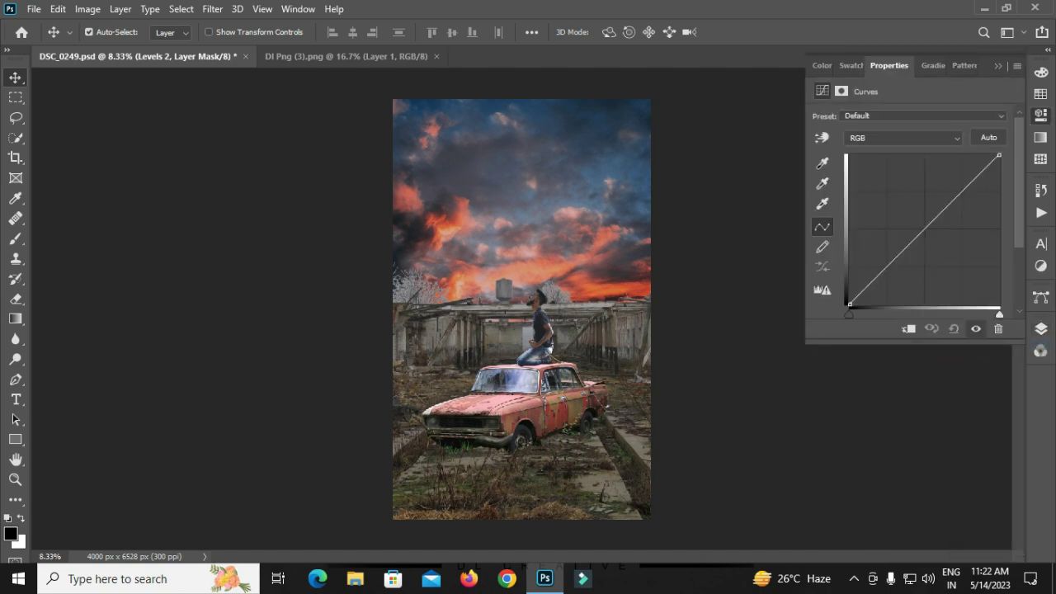
pyautogui.moveTo(895, 259); pyautogui.dragTo(891, 277)
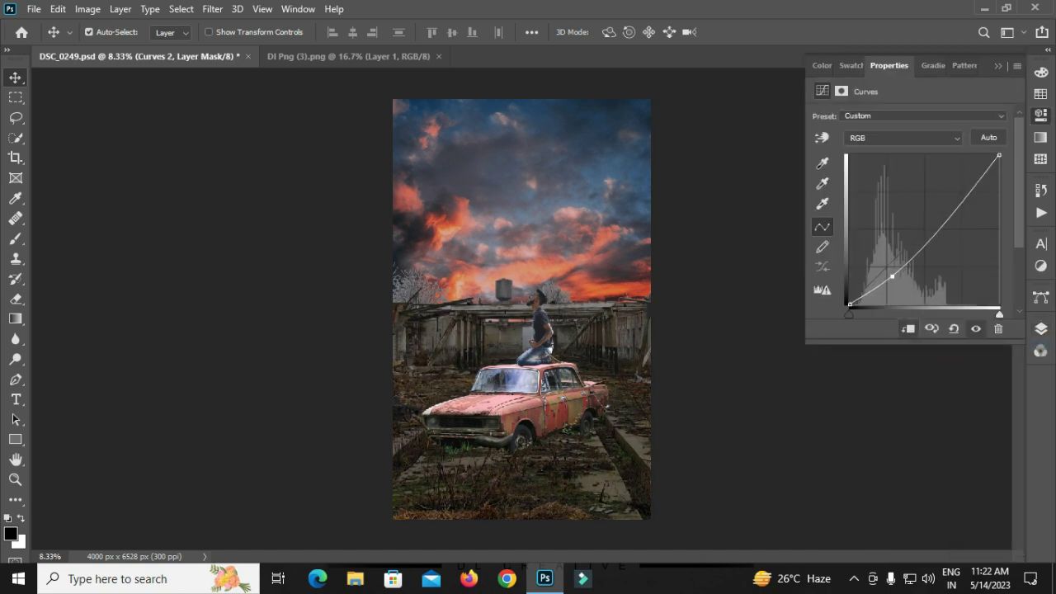
pyautogui.click(961, 192)
pyautogui.click(1040, 328)
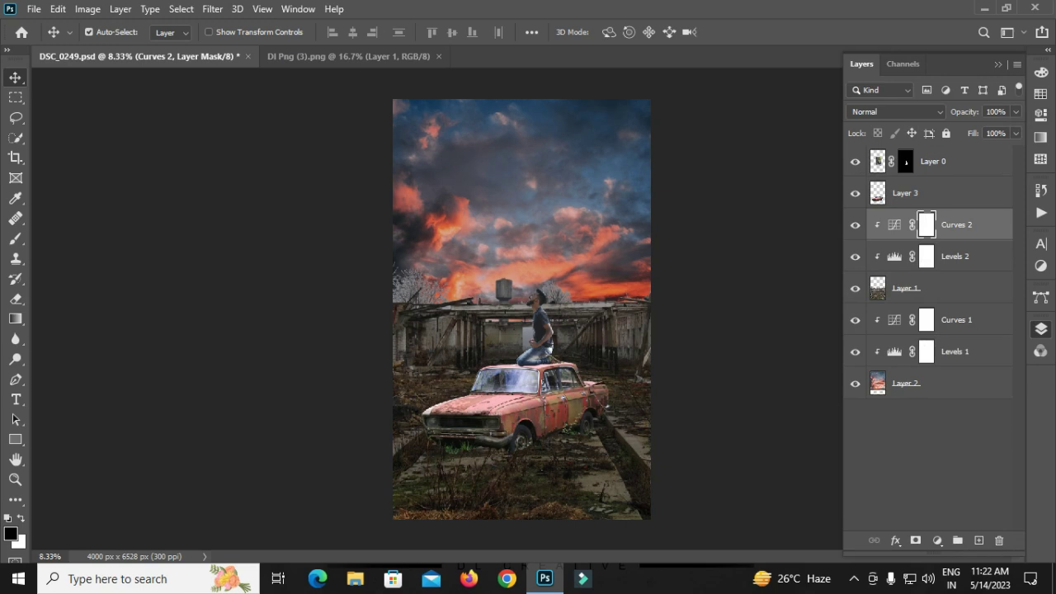
# Step: Add a Levels adjustment clipped to the car (Layer 3) with output whites at 171
pyautogui.click(904, 193)
pyautogui.click(937, 541)
pyautogui.click(956, 326)
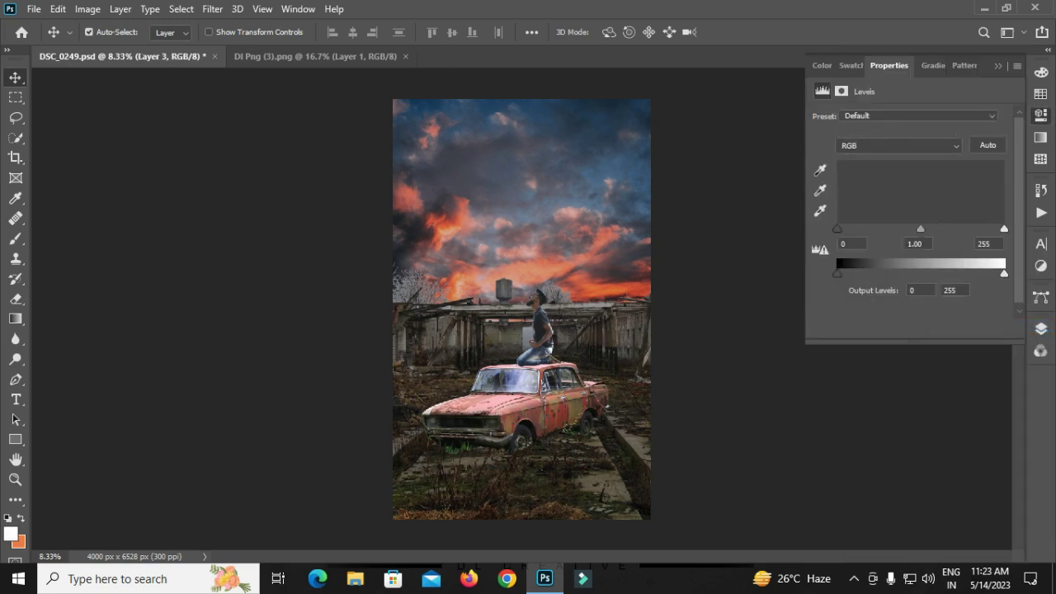
pyautogui.moveTo(1004, 273); pyautogui.dragTo(949, 273)
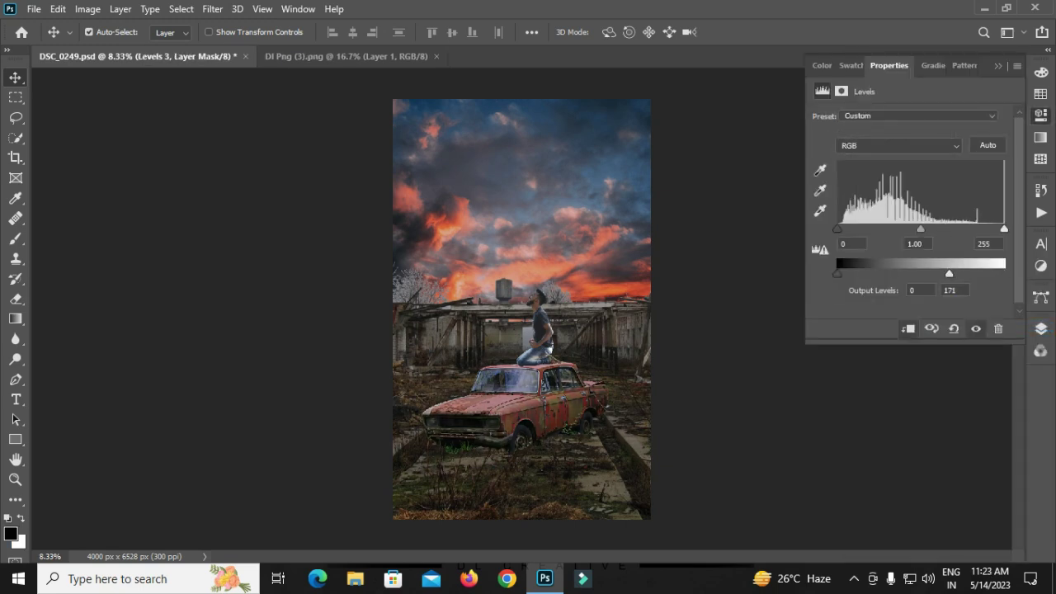
pyautogui.click(998, 65)
pyautogui.hotkey('ctrl', '+')
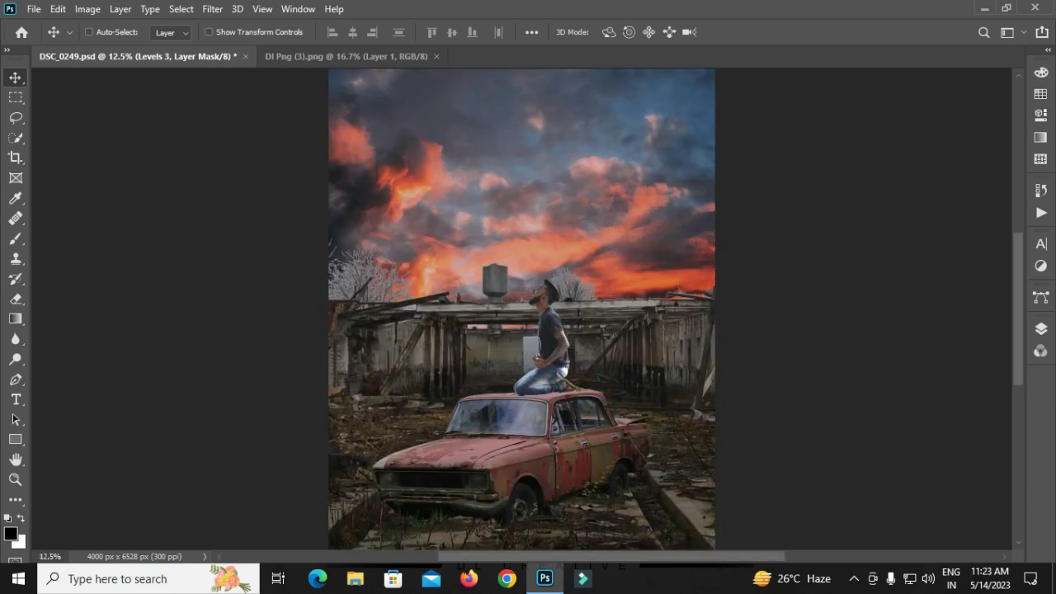
pyautogui.click(1040, 328)
pyautogui.hotkey('ctrl', '-')
pyautogui.click(940, 351)
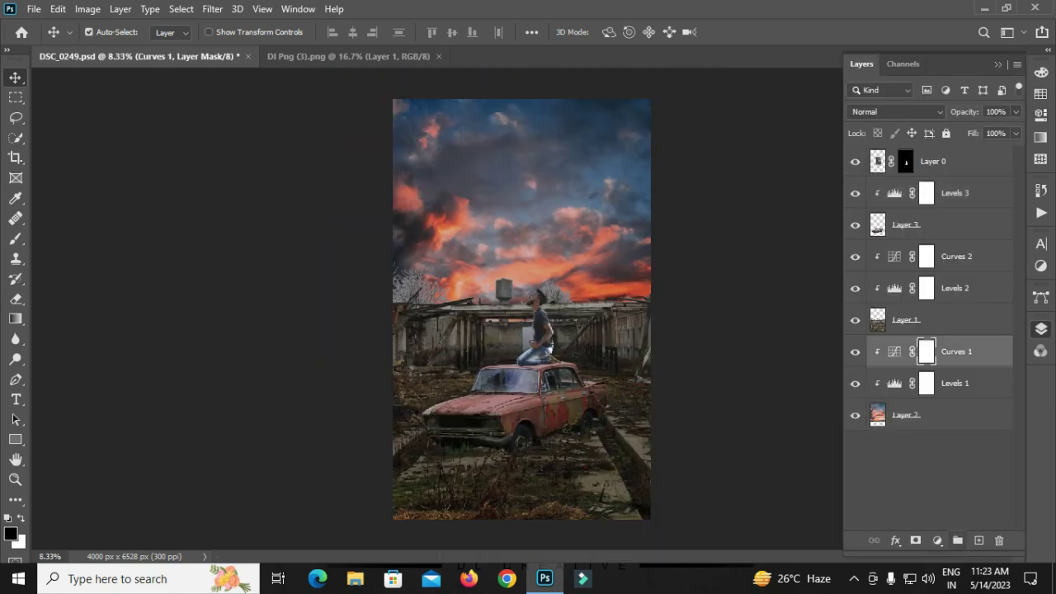
# Step: Add a new Layer 4 in Screen blend mode and sample the sunset orange as the paint colour
pyautogui.press('i')
pyautogui.hotkey('ctrl', '+')
pyautogui.hotkey('ctrl', '+')
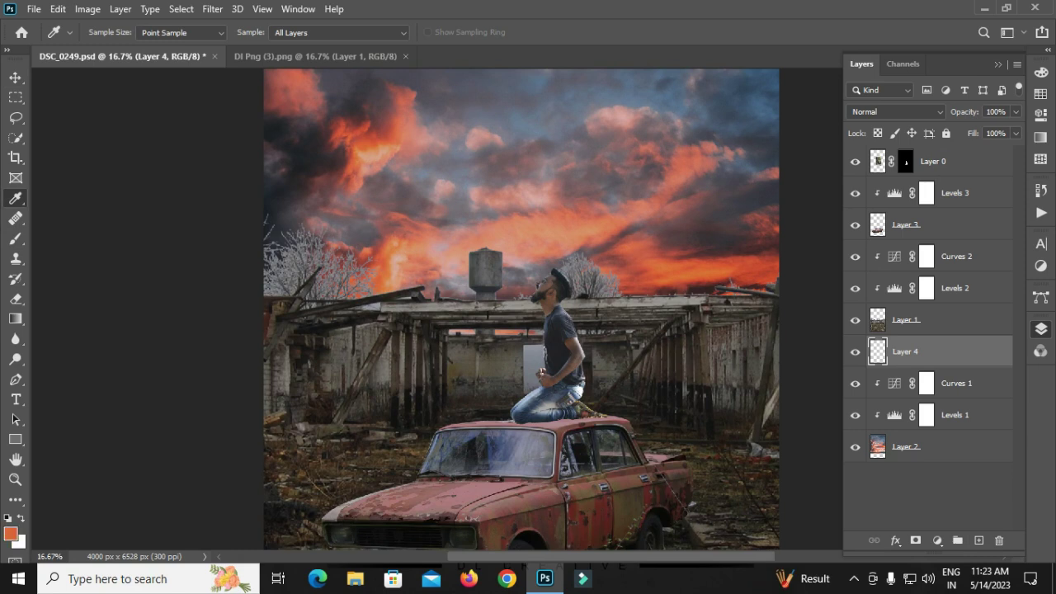
pyautogui.click(10, 533)
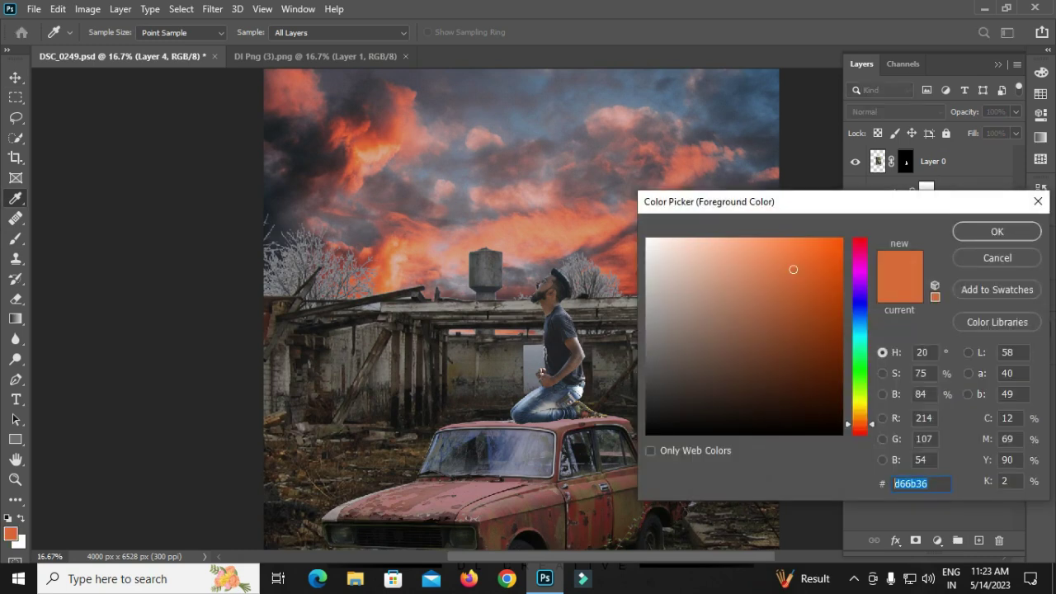
pyautogui.click(996, 232)
pyautogui.press('b')
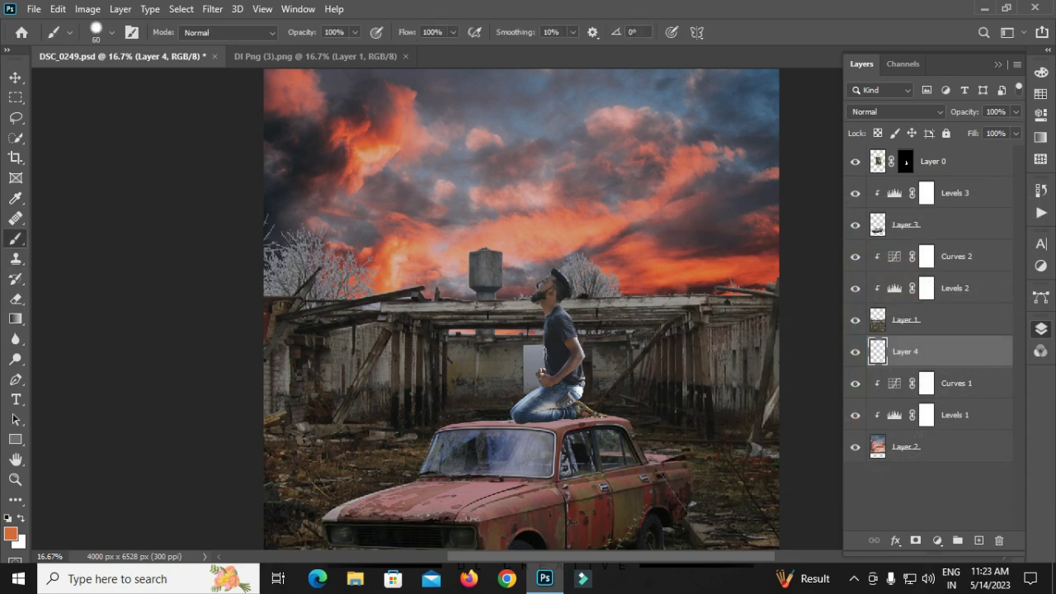
pyautogui.click(894, 112)
pyautogui.click(874, 239)
# Step: Paint a large soft orange glow behind the water tower and enlarge it
pyautogui.click(518, 252)
pyautogui.rightClick(503, 213)
pyautogui.hotkey('ctrl', 'z')
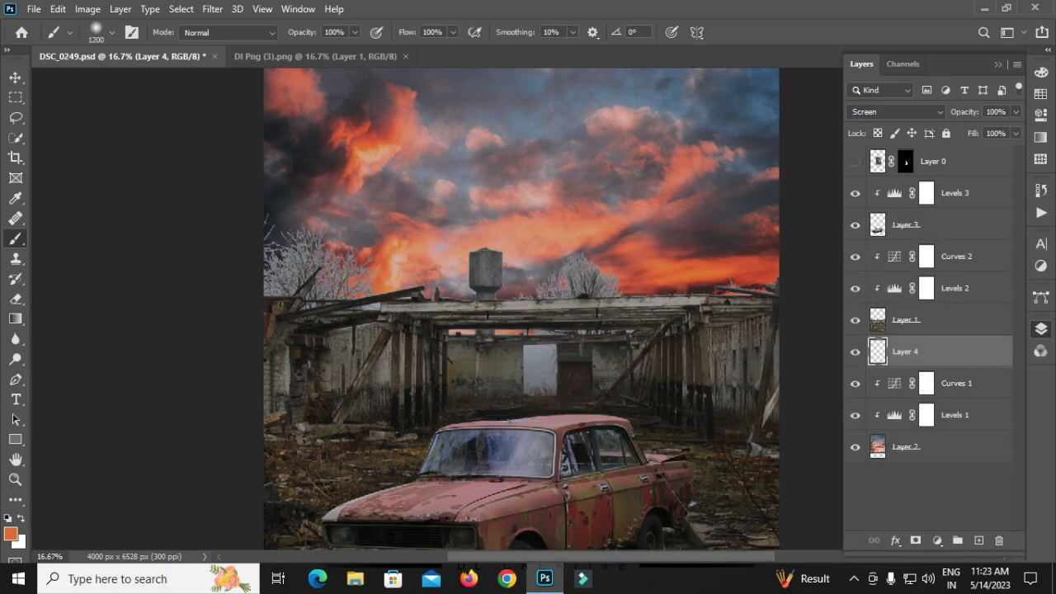
pyautogui.hotkey('ctrl', 'shift', 'z')
pyautogui.hotkey('ctrl', 't')
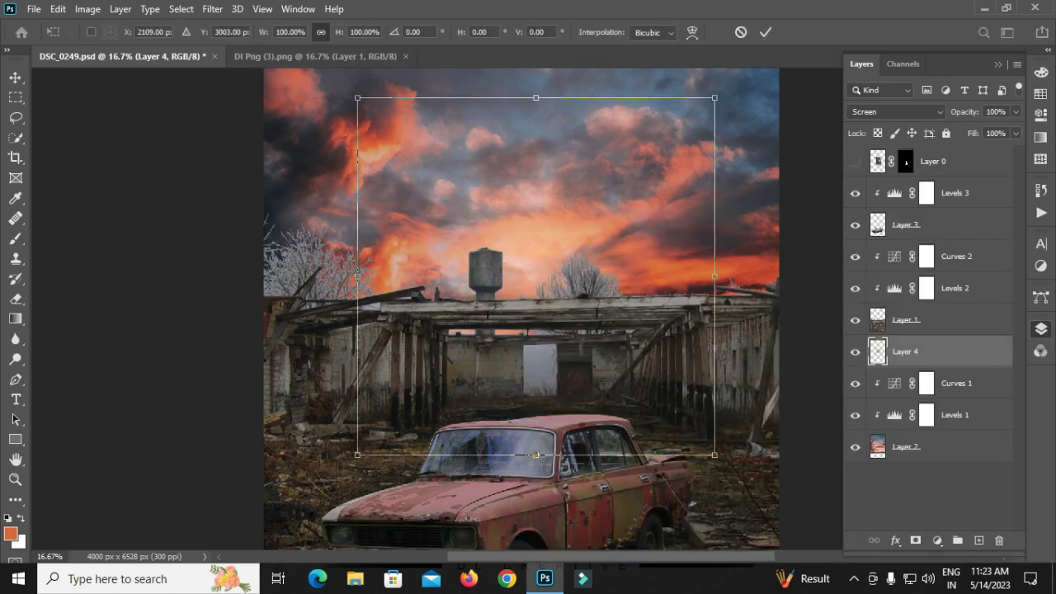
pyautogui.press('Return')
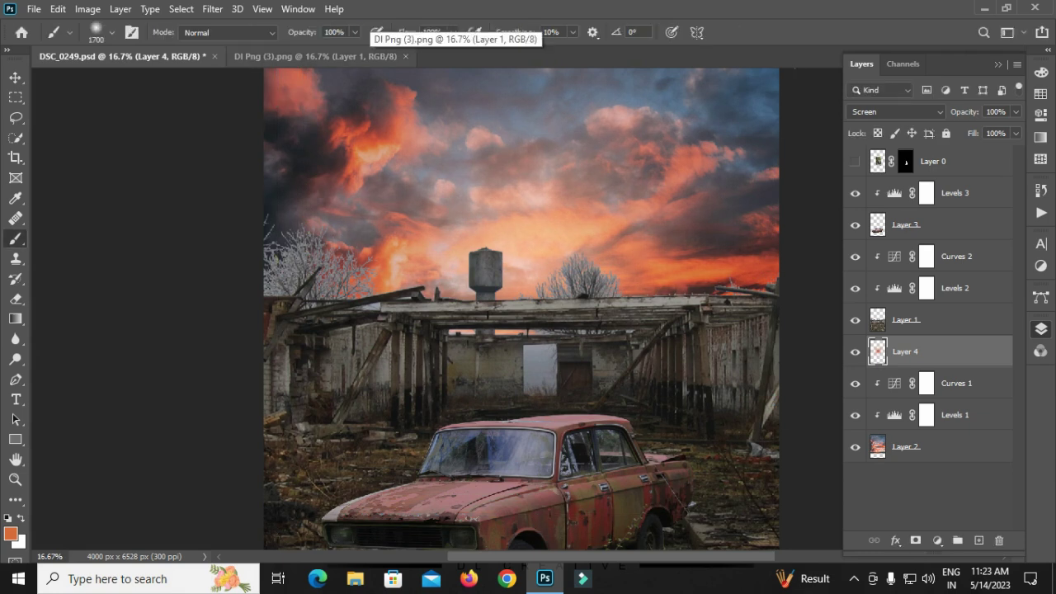
pyautogui.hotkey('ctrl', '-')
# Step: Add a Screen-mode Layer 5 clipped to the building and paint orange light along the horizon
pyautogui.hotkey('alt', ']')
pyautogui.hotkey('alt', ']')
pyautogui.hotkey('alt', ']')
pyautogui.hotkey('alt', '[')
pyautogui.hotkey('alt', '[')
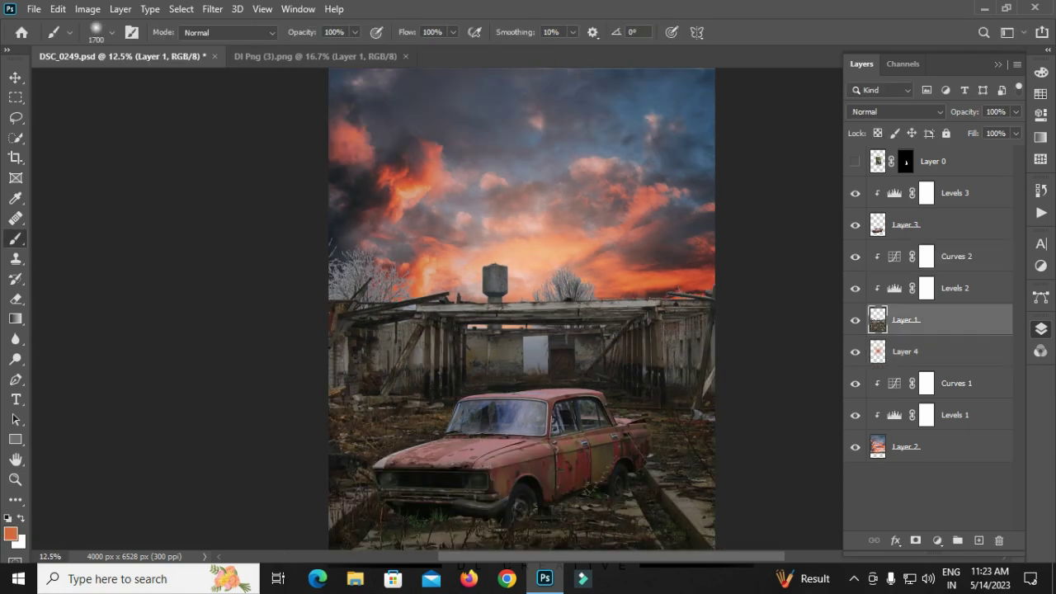
pyautogui.hotkey('ctrl', 'alt', 'shift', 'n')
pyautogui.hotkey('ctrl', '+')
pyautogui.click(895, 111)
pyautogui.click(872, 241)
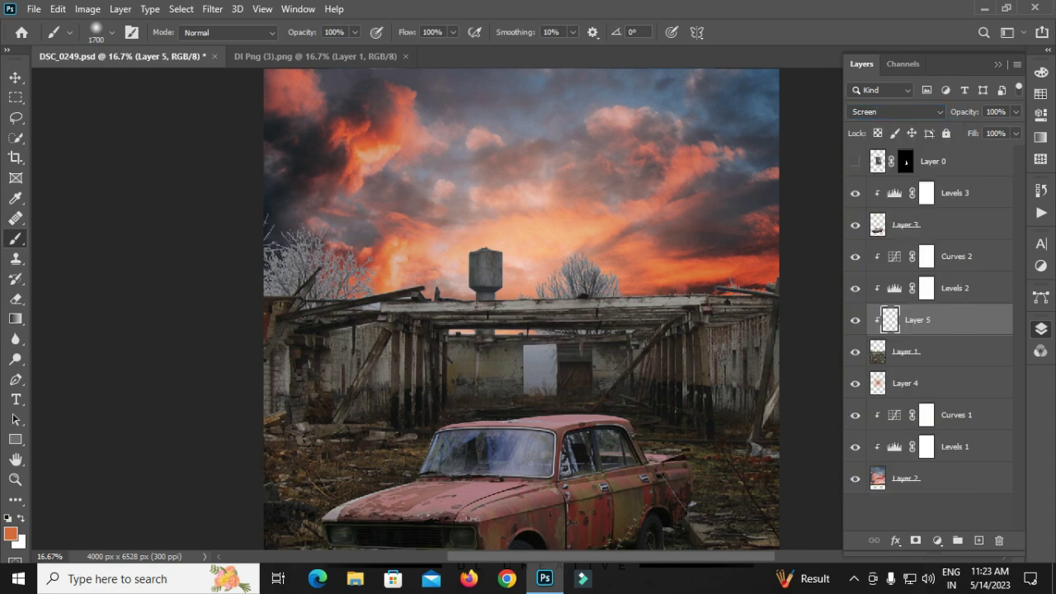
pyautogui.moveTo(273, 285); pyautogui.dragTo(771, 297)
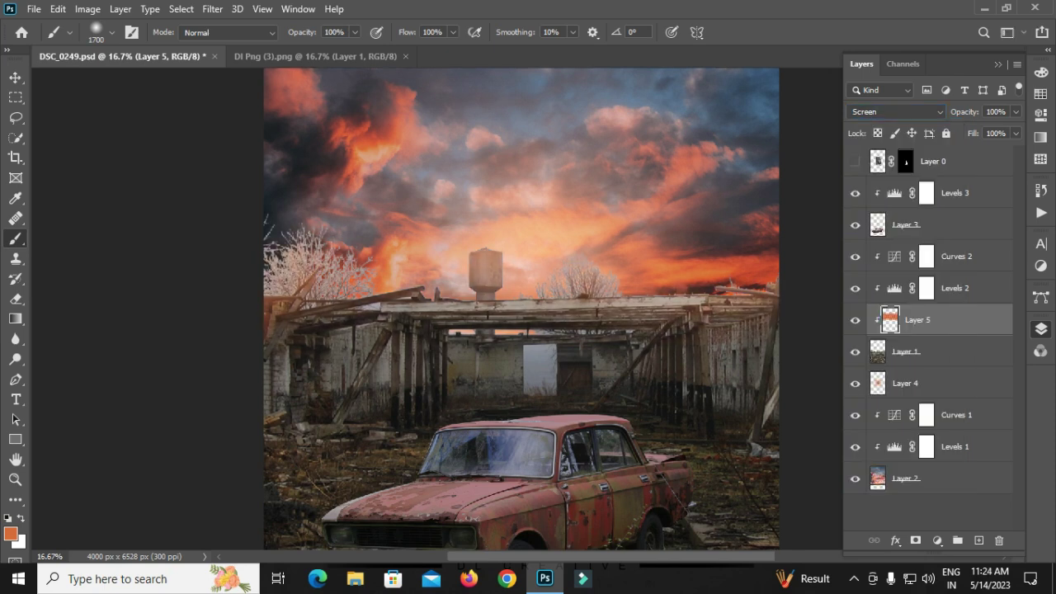
pyautogui.hotkey('ctrl', '-')
pyautogui.hotkey('ctrl', '-')
# Step: Show the kneeling man's layer again and apply its layer mask
pyautogui.press('v')
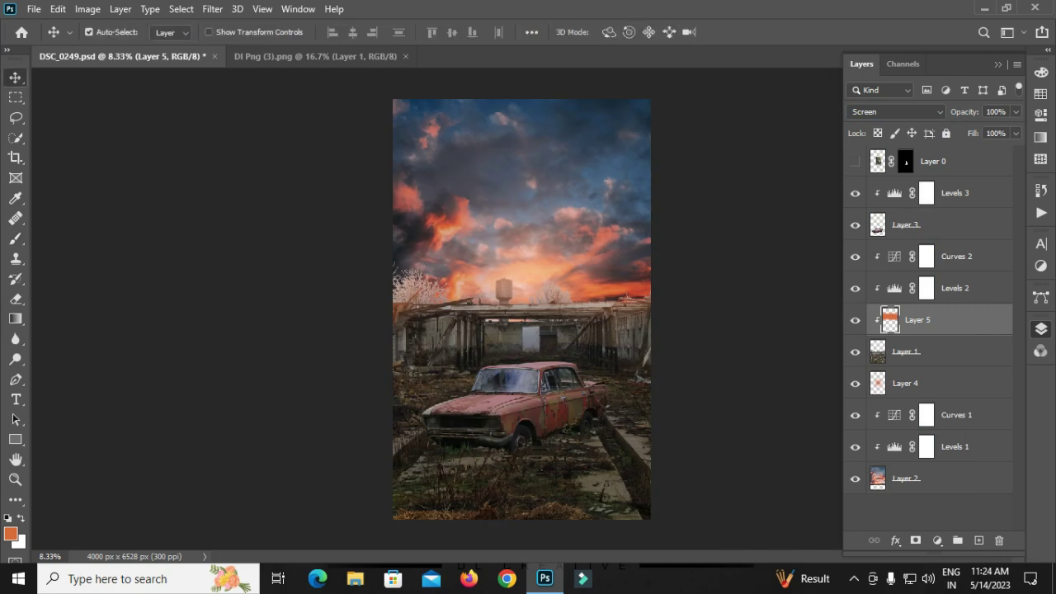
pyautogui.click(854, 161)
pyautogui.rightClick(906, 161)
pyautogui.click(915, 204)
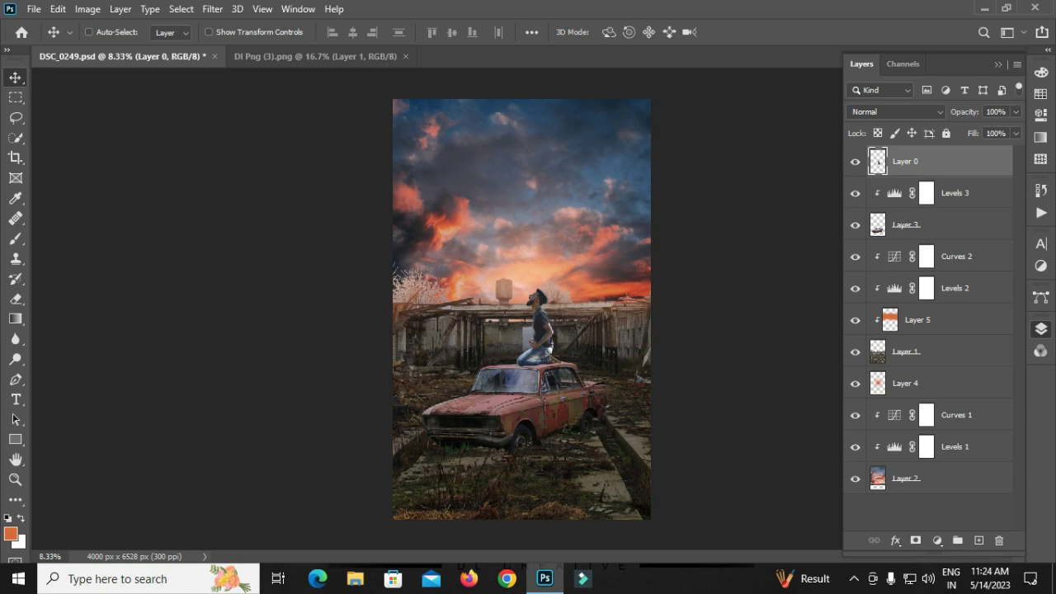
# Step: In the Camera Raw Filter, set Exposure 0.65, Contrast 5, Highlights -70 and Shadows 93
pyautogui.hotkey('ctrl', 'shift', 'a')
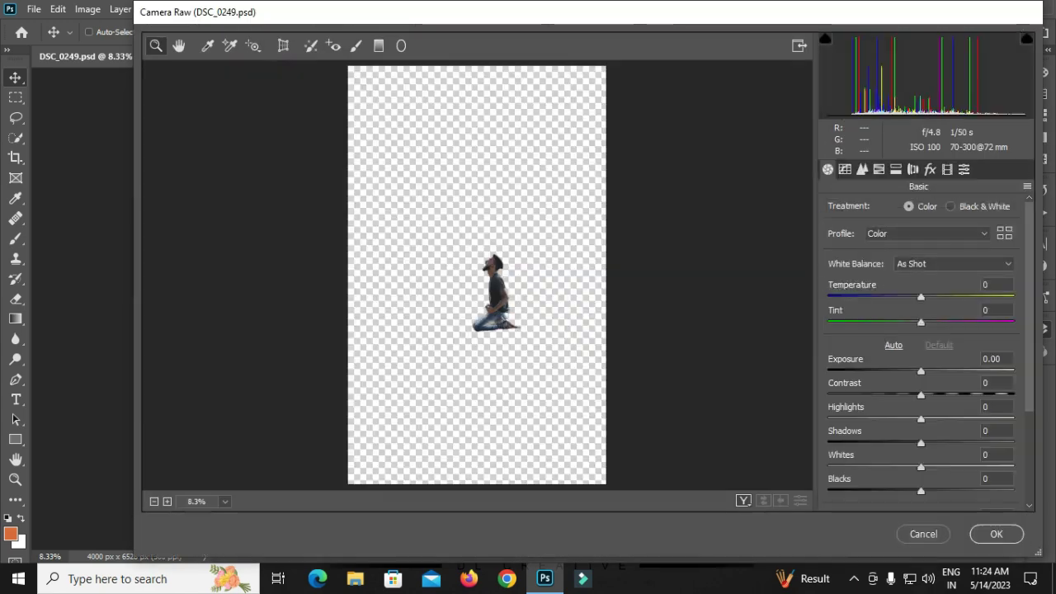
pyautogui.click(743, 500)
pyautogui.click(314, 309)
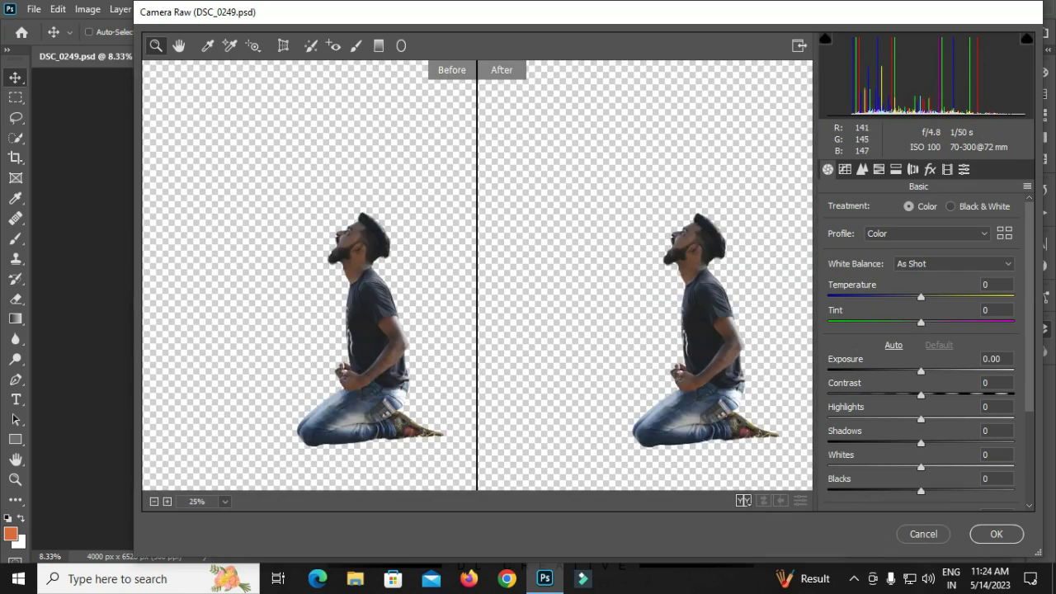
pyautogui.write('0.65')
pyautogui.press('Tab')
pyautogui.write('5')
pyautogui.press('Return')
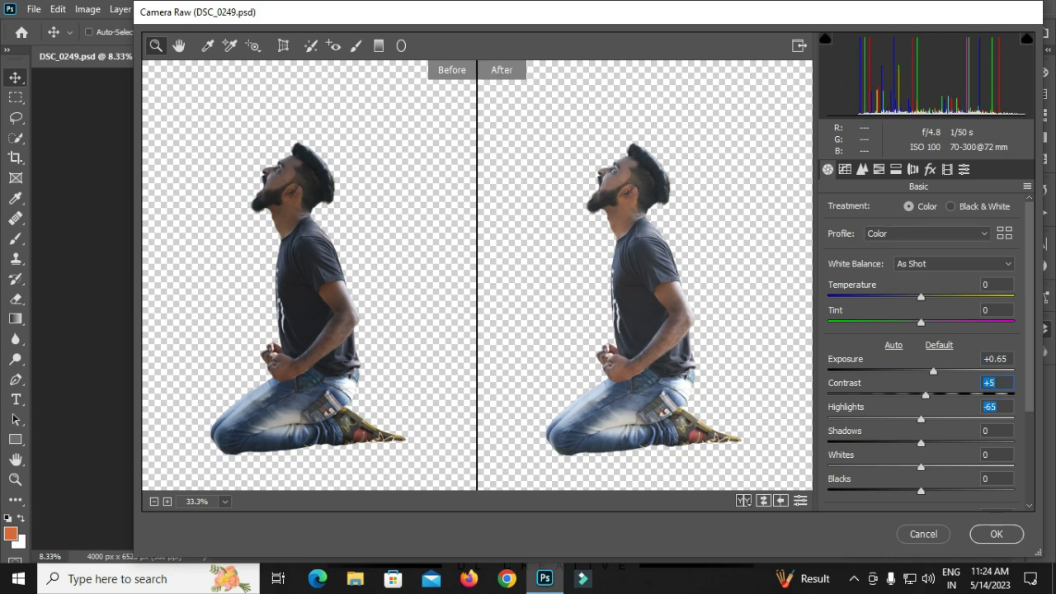
pyautogui.write('-70')
pyautogui.press('Tab')
pyautogui.write('93')
pyautogui.press('Return')
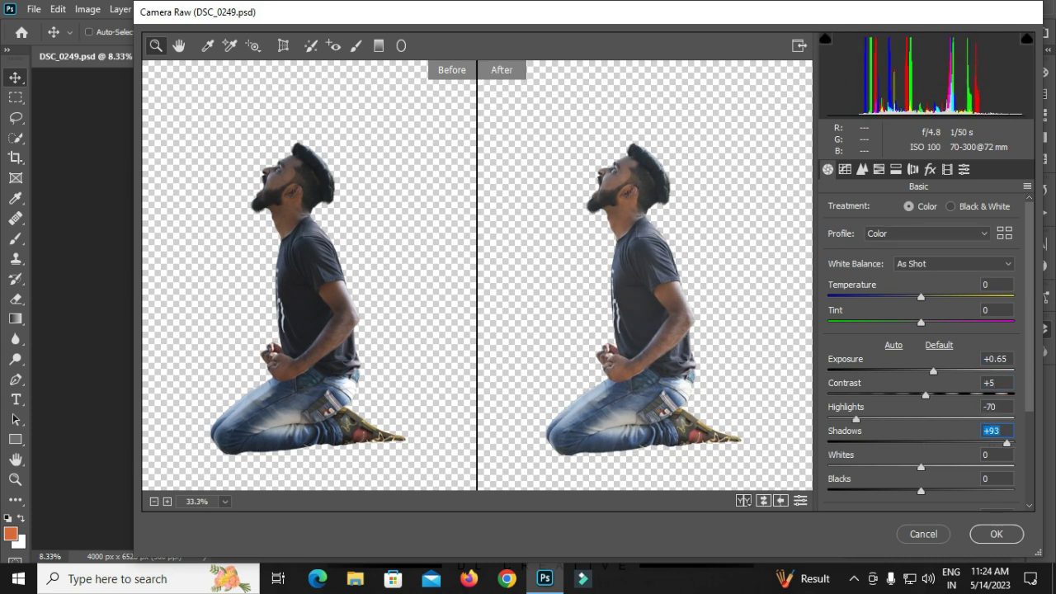
# Step: Set Whites 44, Blacks -10, Texture 15, and -20 on a later presence slider
pyautogui.press('Tab')
pyautogui.write('44')
pyautogui.press('Return')
pyautogui.press('Tab')
pyautogui.write('-10')
pyautogui.press('Return')
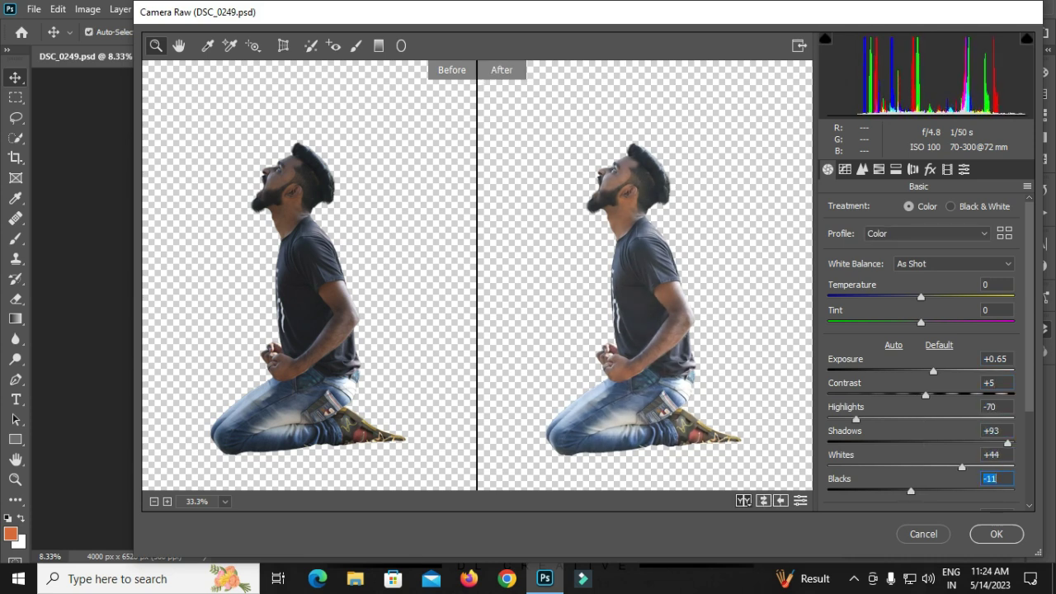
pyautogui.write('+15')
pyautogui.press('Tab')
pyautogui.write('15')
pyautogui.press('Return')
pyautogui.press('Tab')
pyautogui.press('Tab')
pyautogui.press('Tab')
pyautogui.write('-20')
# Step: Desaturate the blue jeans, brighten the orange luminance slightly, and apply the filter
pyautogui.press('Return')
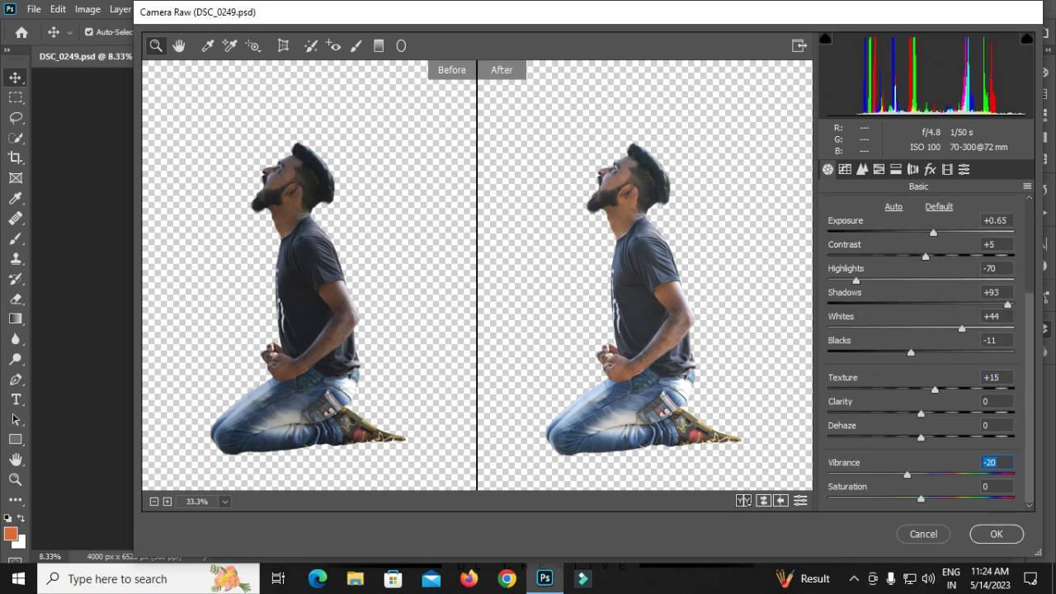
pyautogui.hotkey('ctrl', 'alt', '4')
pyautogui.write('-79')
pyautogui.press('Return')
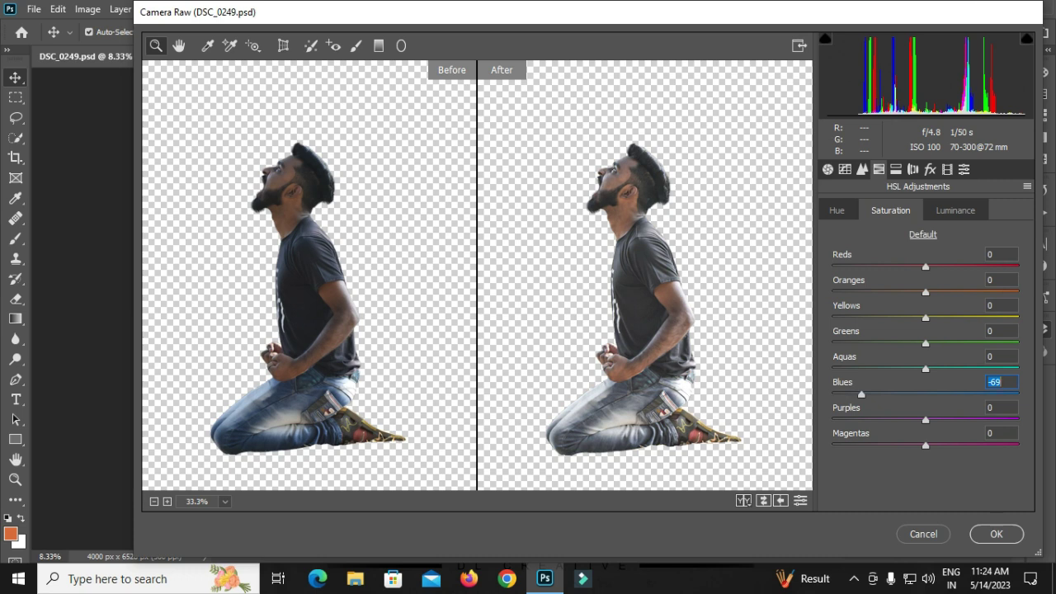
pyautogui.hotkey('ctrl', 'alt', '4')
pyautogui.press('Up')
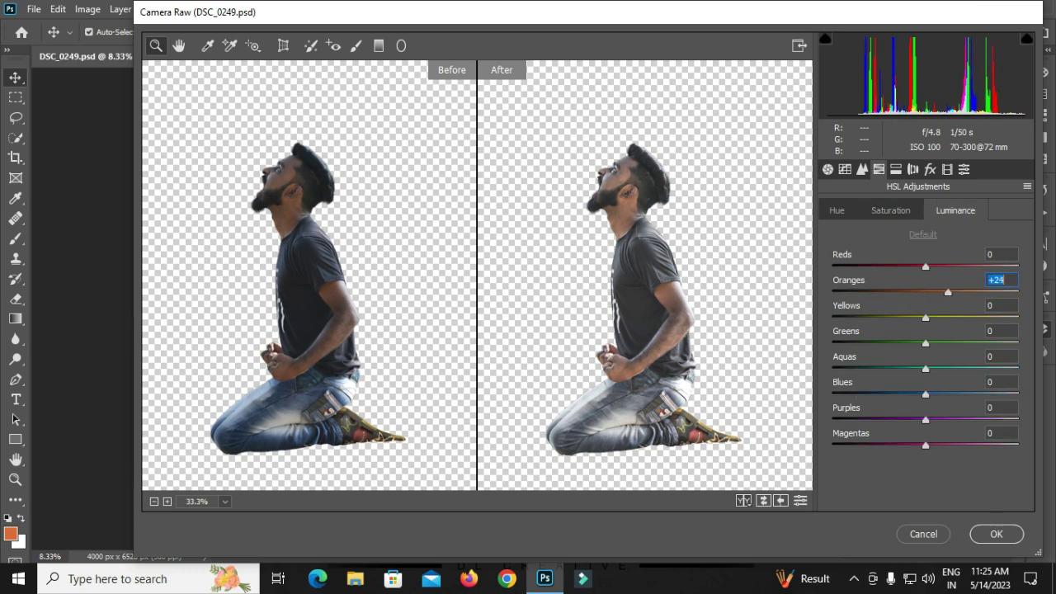
pyautogui.press('Return')
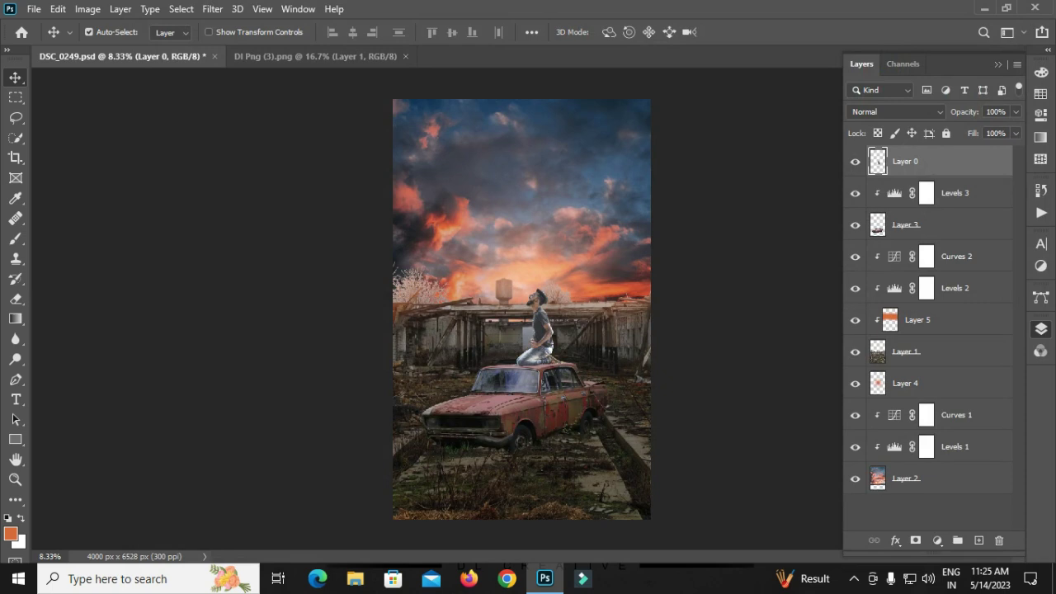
# Step: Add a Selective Color adjustment that adds a little black to the Blacks range
pyautogui.click(937, 541)
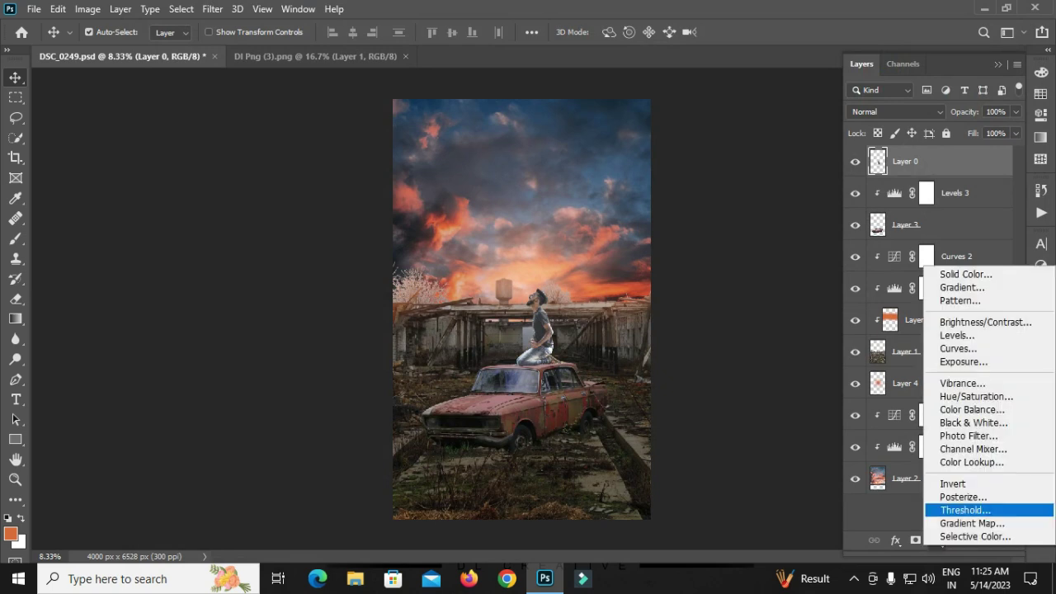
pyautogui.click(969, 529)
pyautogui.click(924, 132)
pyautogui.click(874, 241)
pyautogui.moveTo(908, 257); pyautogui.dragTo(910, 257)
pyautogui.click(1037, 328)
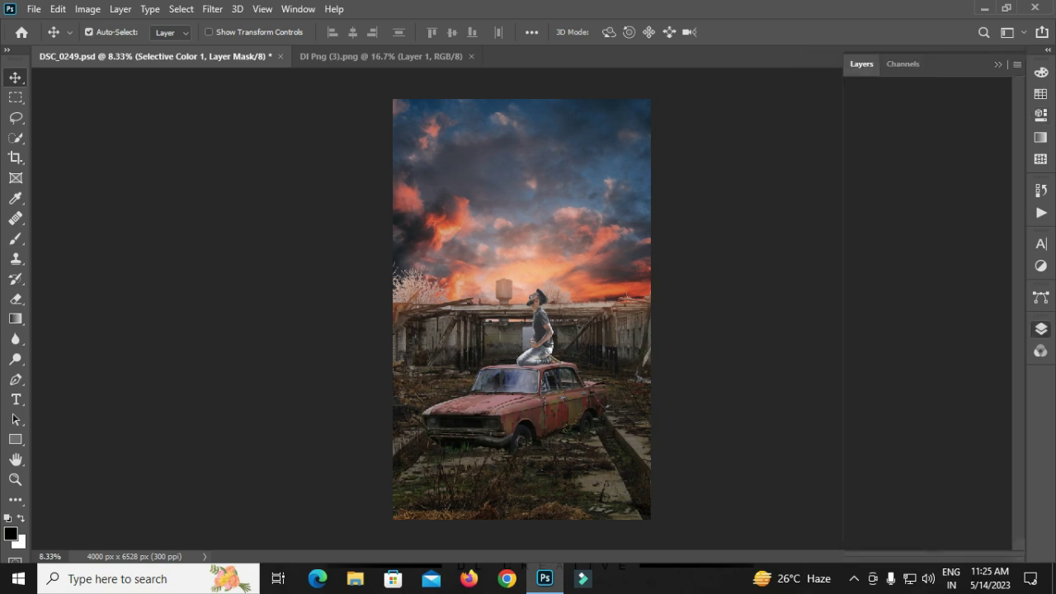
# Step: Add a Curves adjustment that slightly darkens the midtones and brightens the upper tones
pyautogui.click(937, 540)
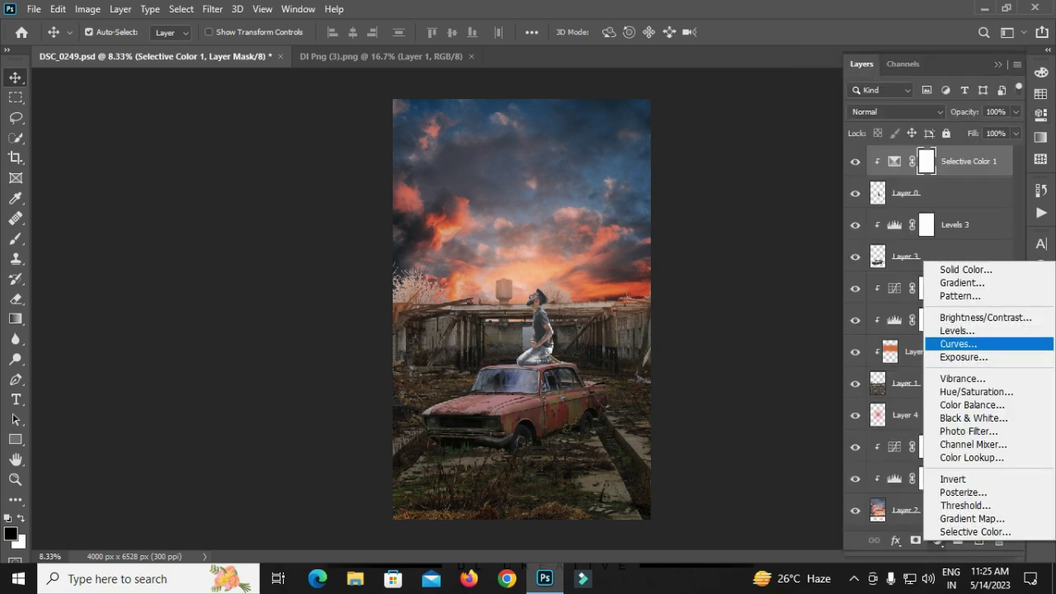
pyautogui.click(949, 343)
pyautogui.moveTo(897, 256); pyautogui.dragTo(889, 271)
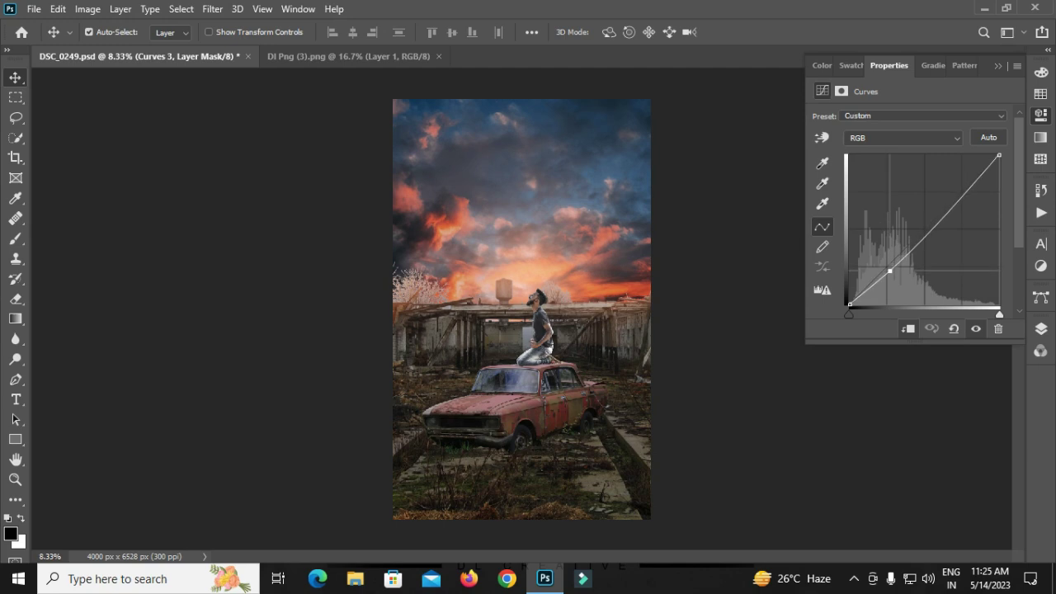
pyautogui.moveTo(959, 196); pyautogui.dragTo(961, 188)
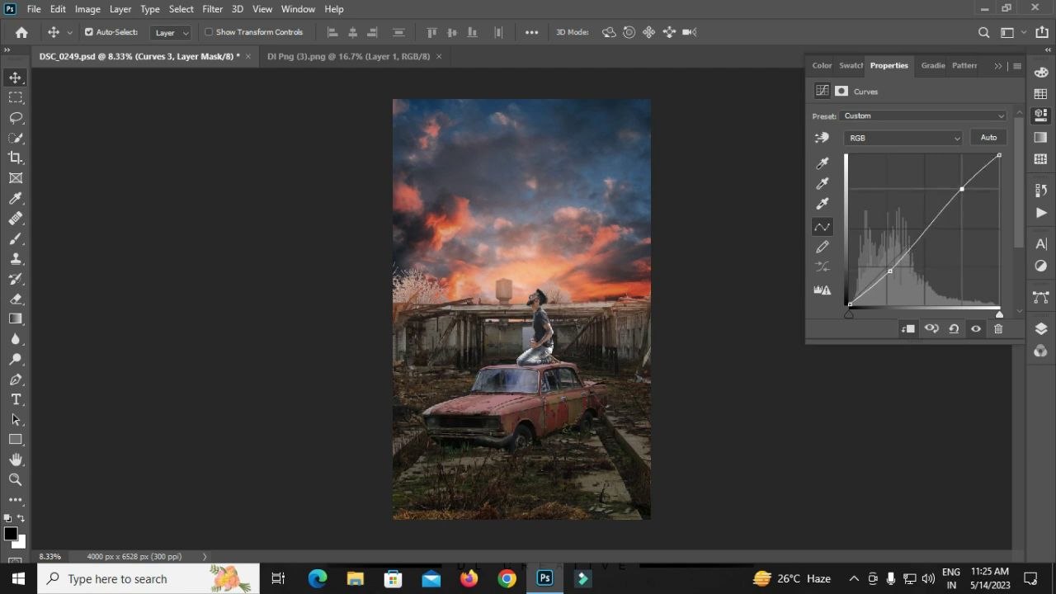
pyautogui.click(1040, 328)
# Step: Add a clipped Levels 4 adjustment with output white 229, then brush black on its mask
pyautogui.click(937, 540)
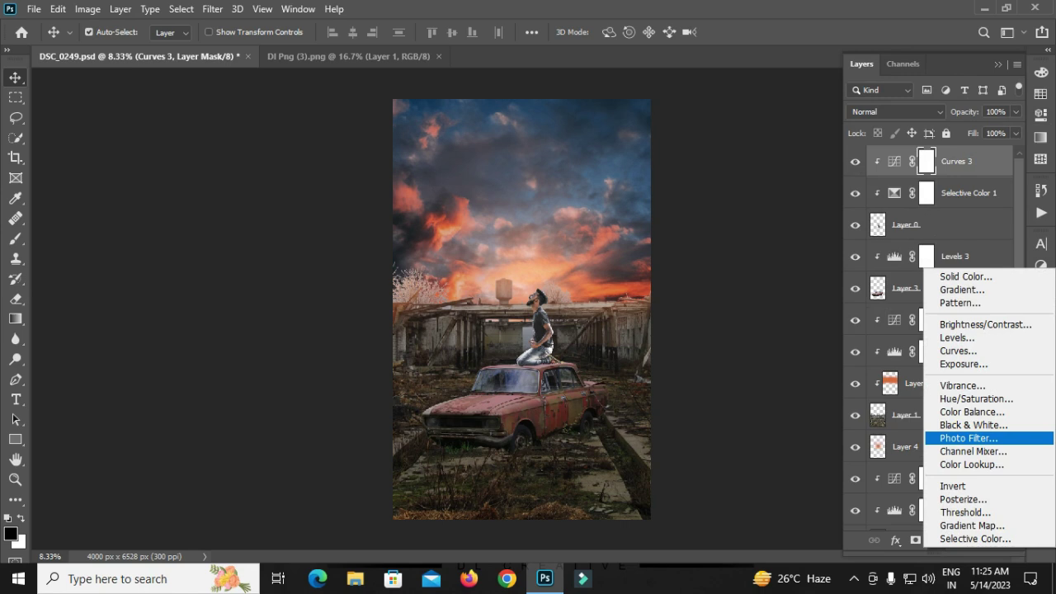
pyautogui.click(964, 192)
pyautogui.click(937, 540)
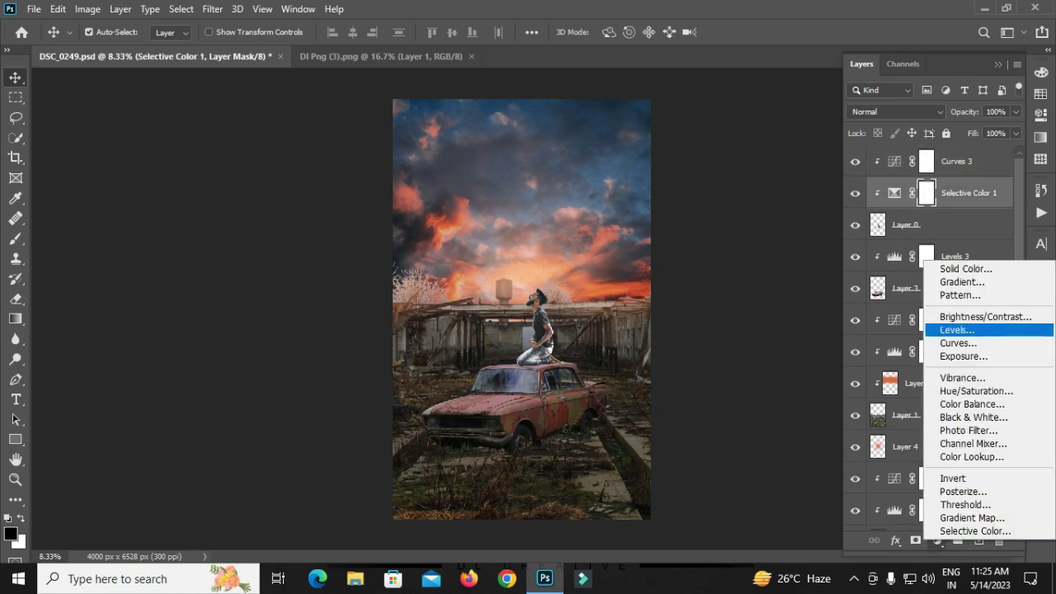
pyautogui.click(949, 327)
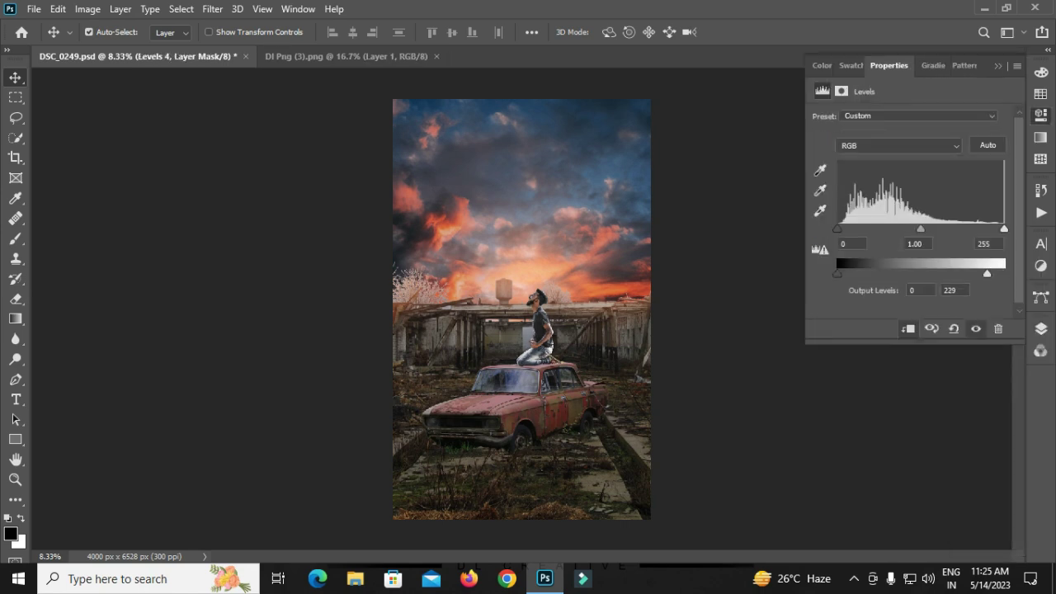
pyautogui.click(1040, 328)
pyautogui.click(955, 192)
pyautogui.hotkey('ctrl', '+')
pyautogui.hotkey('ctrl', '+')
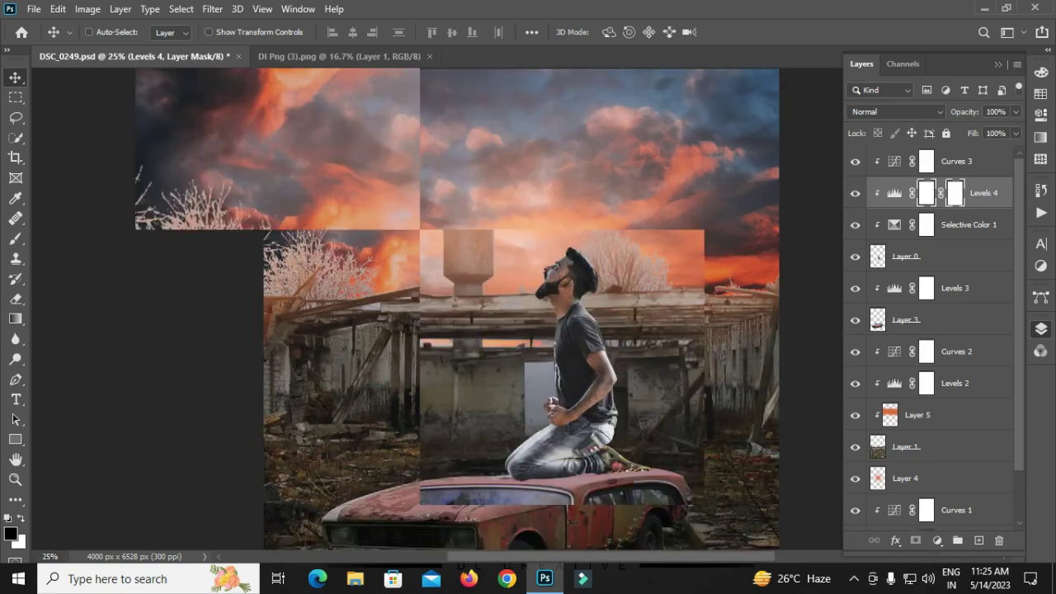
pyautogui.hotkey('ctrl', '+')
pyautogui.press('b')
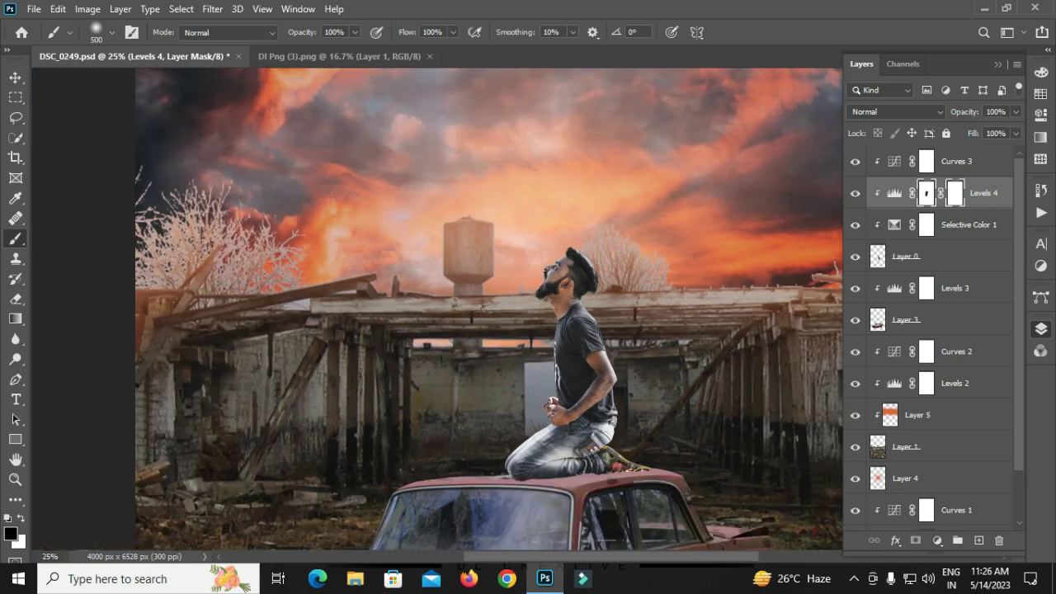
# Step: On a new layer above Levels 3, paint a black shadow along the car roof under the knees
pyautogui.click(955, 288)
pyautogui.click(978, 540)
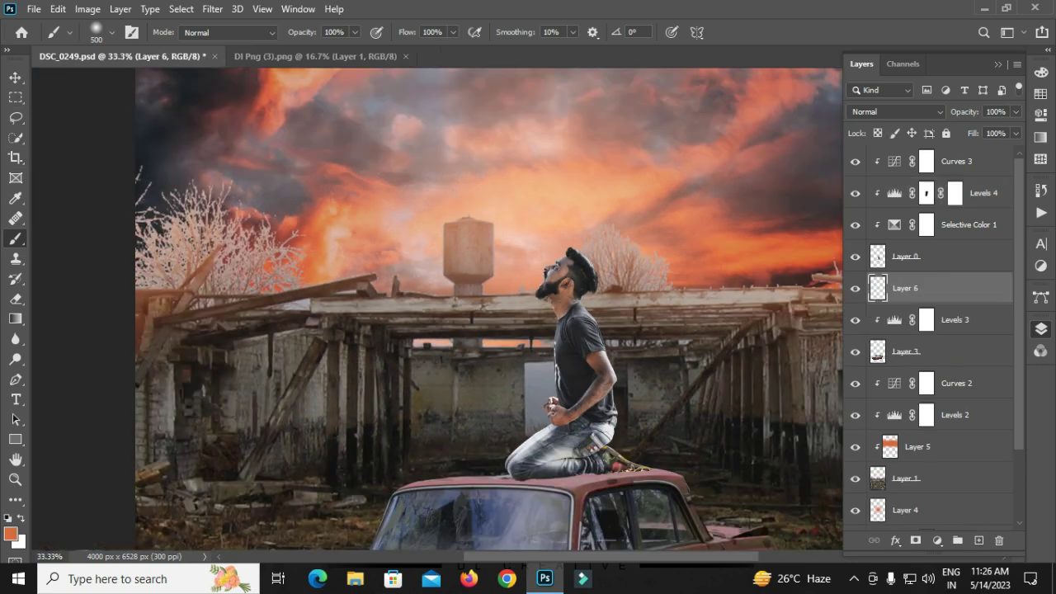
pyautogui.hotkey('ctrl', '+')
pyautogui.scroll(-3, 437, 309)
pyautogui.hotkey('ctrl', '+')
pyautogui.press('d')
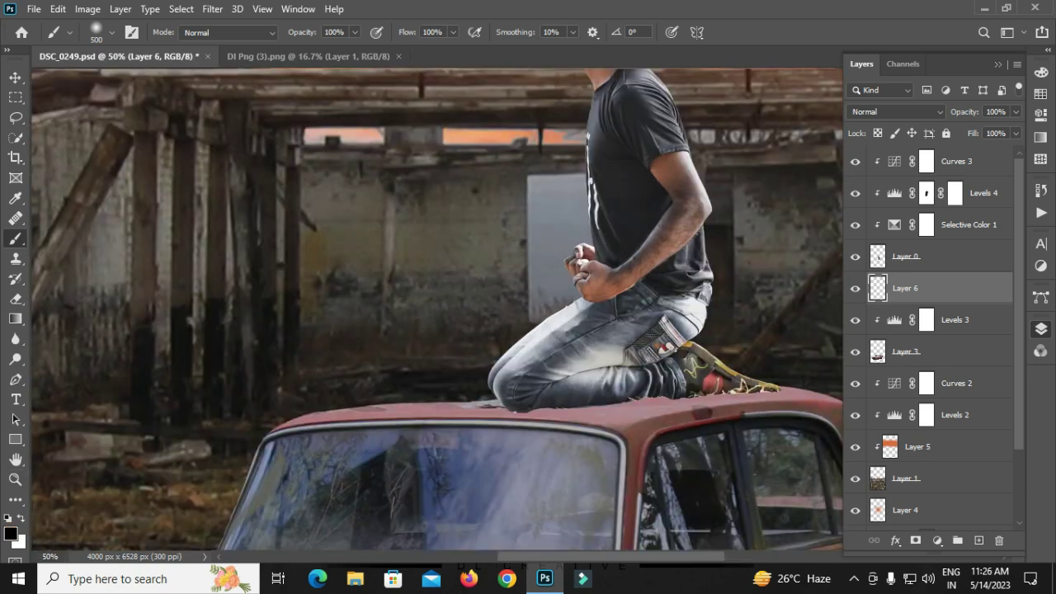
pyautogui.press(']')
pyautogui.press(']')
pyautogui.click(600, 452)
pyautogui.hotkey('ctrl', 'z')
pyautogui.hotkey('ctrl', '+')
pyautogui.press('[')
pyautogui.moveTo(602, 436); pyautogui.dragTo(750, 434)
pyautogui.moveTo(643, 443); pyautogui.dragTo(527, 448)
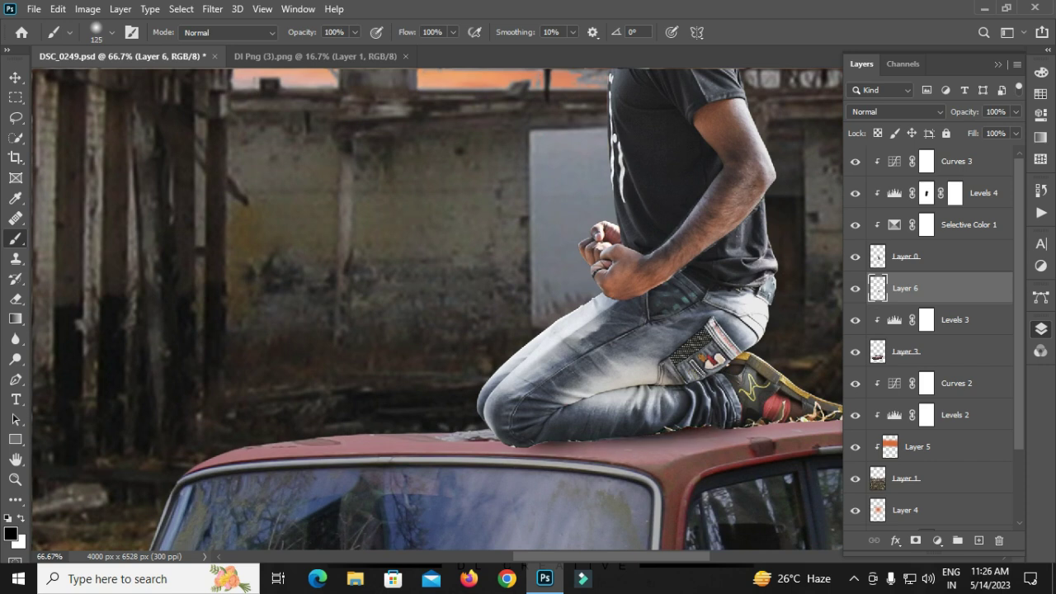
pyautogui.hscroll(5, 437, 314)
pyautogui.press('[')
pyautogui.press('[')
pyautogui.press('[')
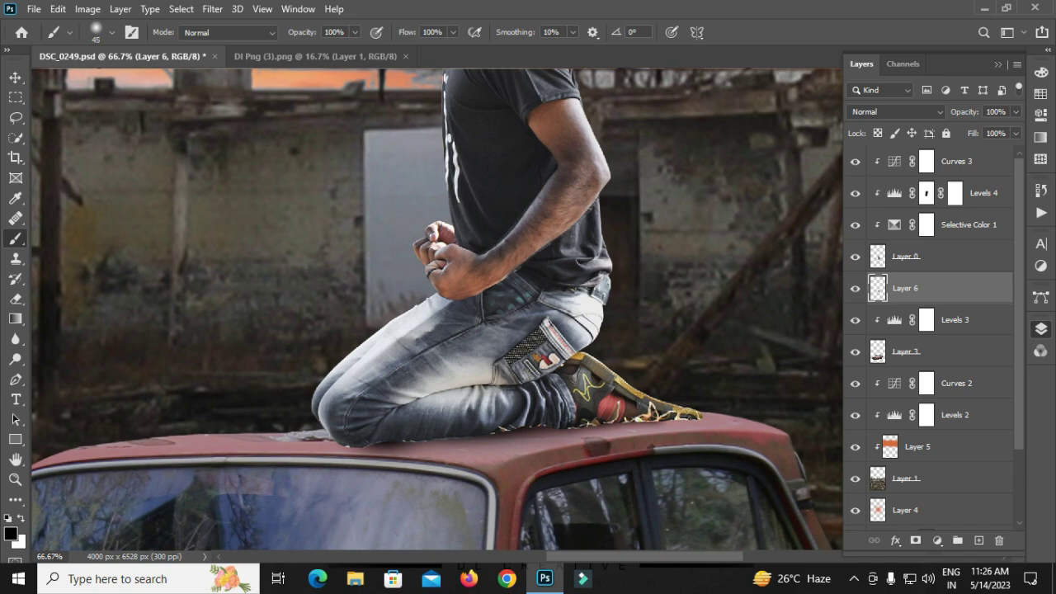
# Step: On a new layer clipped to Layer 0, darken the jeans' lower edge and under the shoe sole
pyautogui.hotkey('ctrl', 'shift', 'alt', 'n')
pyautogui.hotkey('ctrl', ']')
pyautogui.hotkey('ctrl', 'alt', 'g')
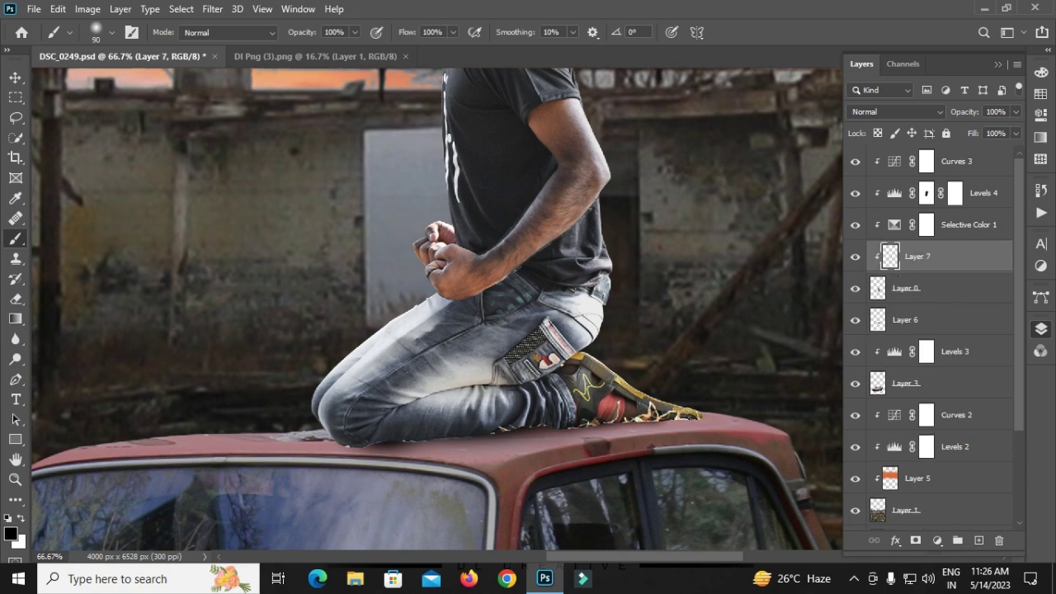
pyautogui.moveTo(449, 439)
pyautogui.mouseDown()
pyautogui.moveTo(363, 441)
pyautogui.moveTo(320, 412)
pyautogui.mouseUp()
pyautogui.press(']')
pyautogui.press(']')
pyautogui.press(']')
pyautogui.moveTo(408, 421); pyautogui.dragTo(689, 414)
pyautogui.hotkey('ctrl', '-')
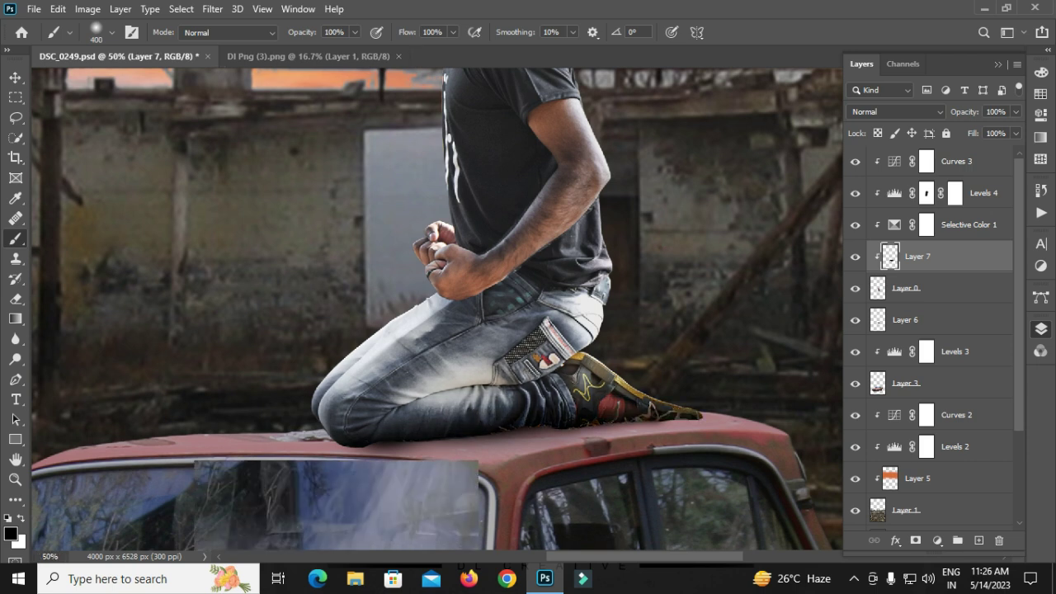
pyautogui.hotkey('ctrl', '0')
# Step: Add a Curves adjustment above Levels 3 that darkens the shadows and lifts the highlights
pyautogui.click(964, 352)
pyautogui.click(937, 540)
pyautogui.click(949, 337)
pyautogui.moveTo(891, 261); pyautogui.dragTo(895, 275)
pyautogui.moveTo(964, 198); pyautogui.dragTo(969, 188)
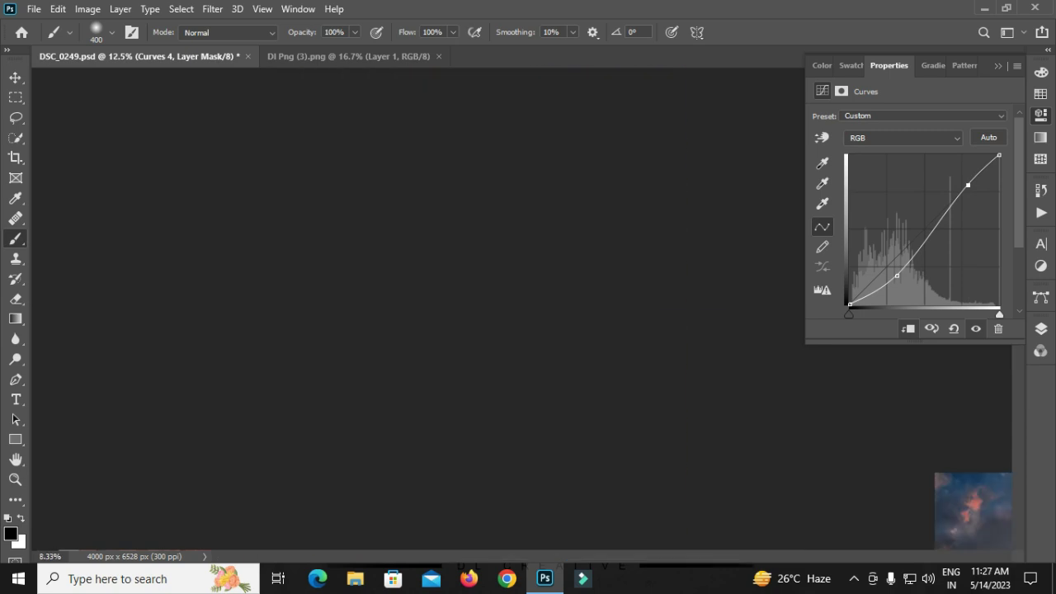
pyautogui.hotkey('ctrl', '-')
pyautogui.click(1039, 114)
# Step: Check the wing image and select Layer 6 as the insertion point for the wing
pyautogui.press('v')
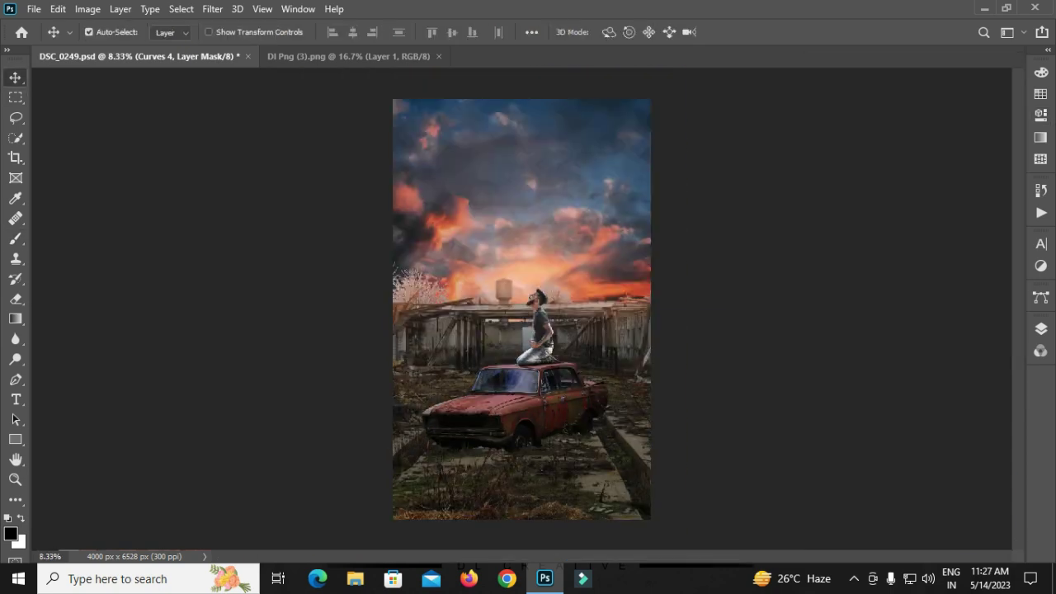
pyautogui.click(1040, 328)
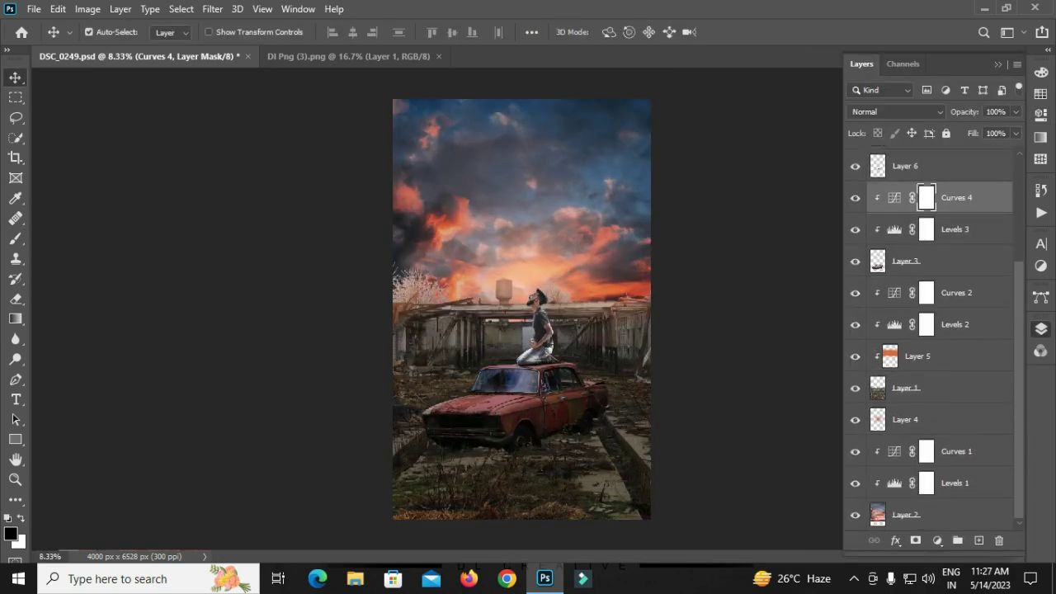
pyautogui.scroll(3, 932, 338)
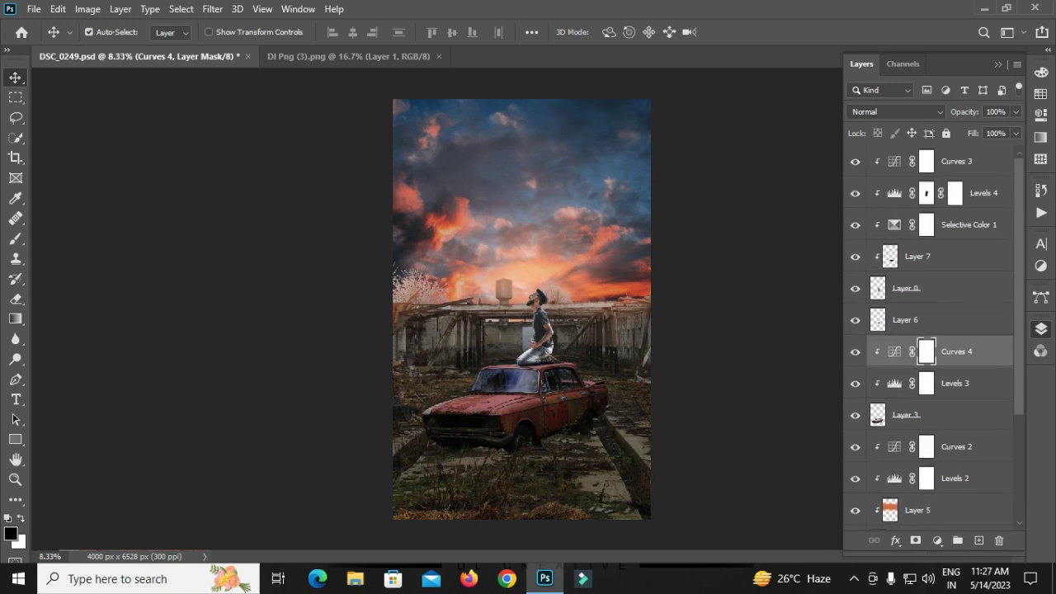
pyautogui.click(957, 160)
pyautogui.click(348, 57)
pyautogui.click(139, 56)
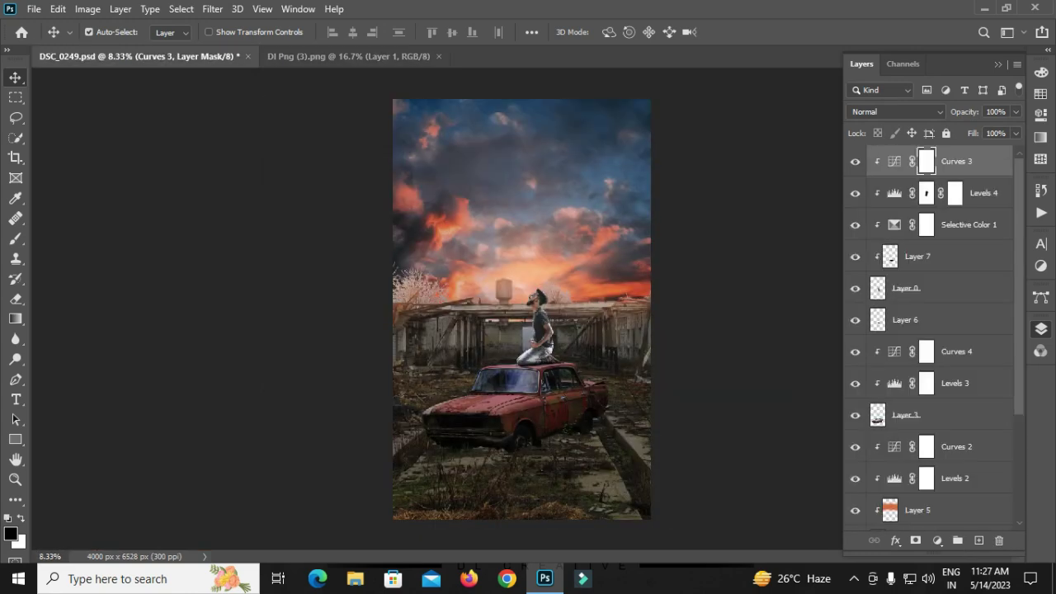
pyautogui.click(905, 319)
# Step: Bring the wing into the composite, scaled to about 38%, rotated -6.98°, on the man's back
pyautogui.click(348, 56)
pyautogui.moveTo(589, 306)
pyautogui.mouseDown()
pyautogui.moveTo(367, 181)
pyautogui.moveTo(511, 190)
pyautogui.mouseUp()
pyautogui.click(405, 56)
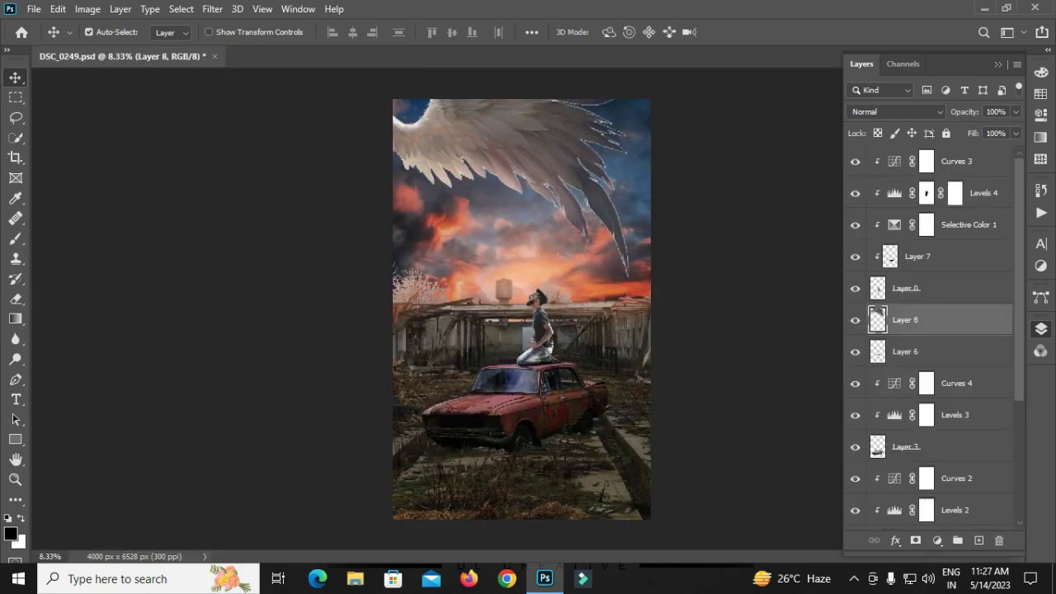
pyautogui.hotkey('ctrl', 't')
pyautogui.moveTo(627, 276)
pyautogui.mouseDown()
pyautogui.moveTo(488, 164)
pyautogui.moveTo(506, 155)
pyautogui.mouseUp()
pyautogui.moveTo(428, 123); pyautogui.dragTo(604, 346)
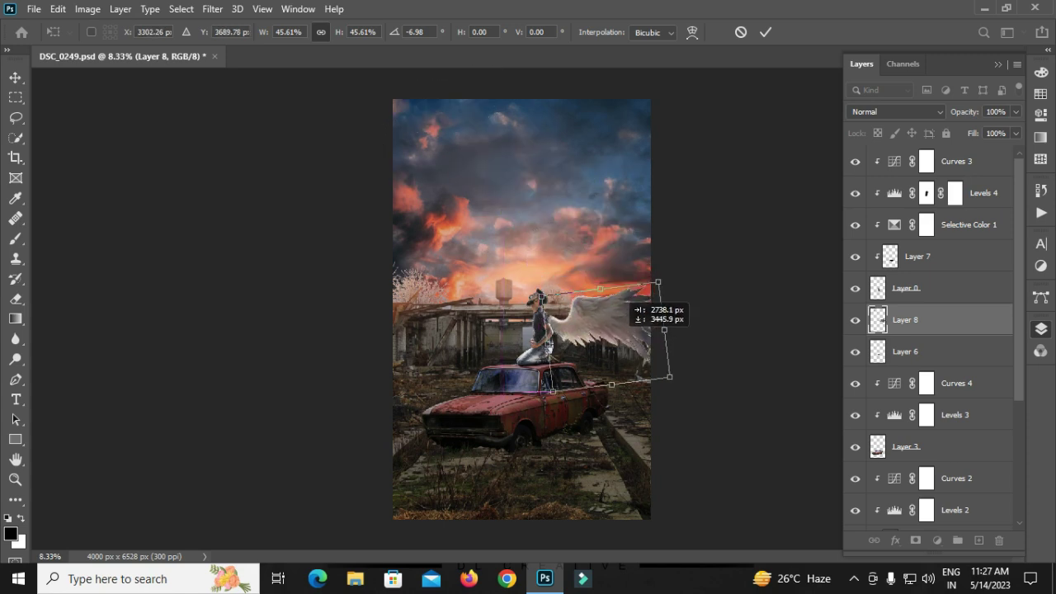
pyautogui.moveTo(664, 329); pyautogui.dragTo(650, 338)
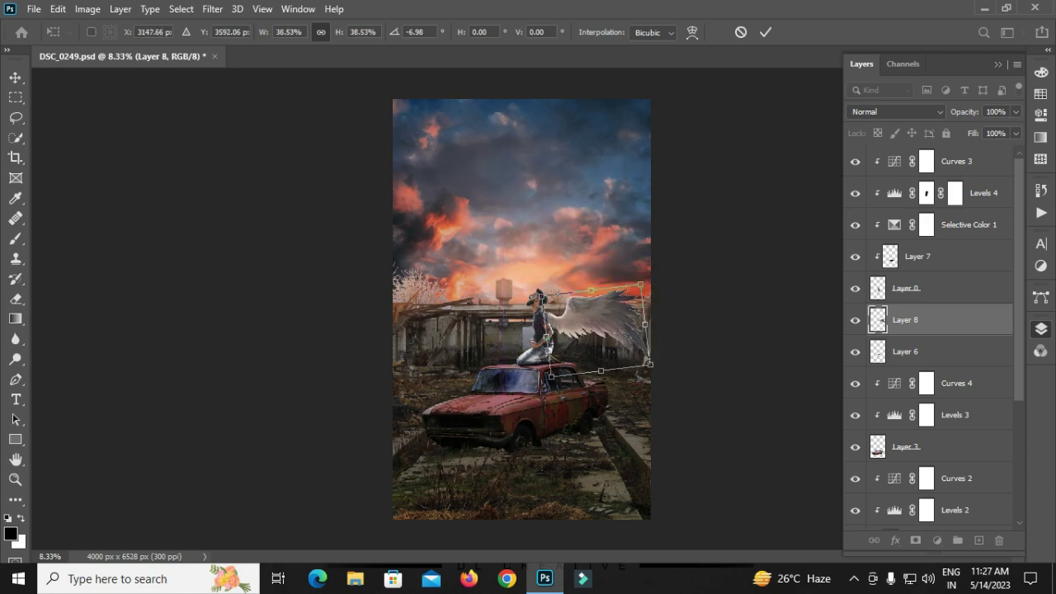
pyautogui.press('Return')
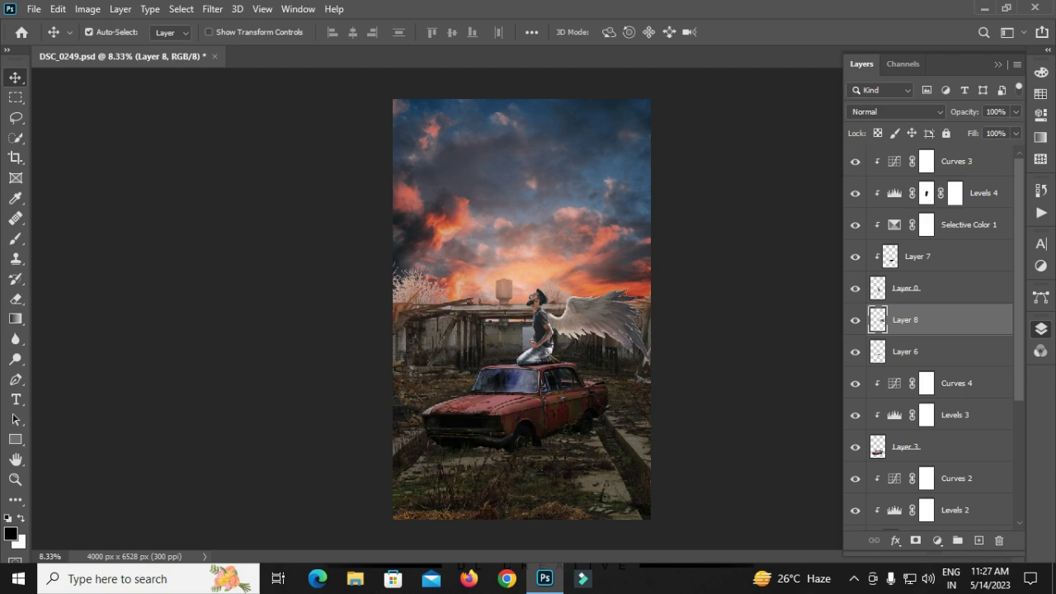
# Step: Warp the wing so its lower edge reaches the knees and its top corner meets the neck
pyautogui.hotkey('ctrl', 't')
pyautogui.scroll(2, 524, 303)
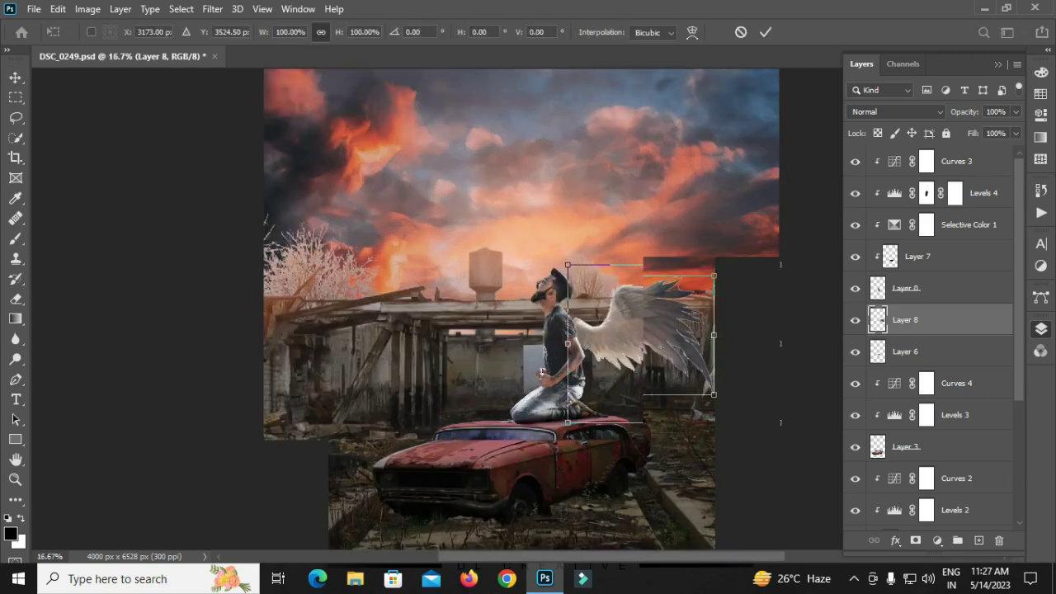
pyautogui.scroll(1, 524, 304)
pyautogui.scroll(1, 524, 304)
pyautogui.click(691, 32)
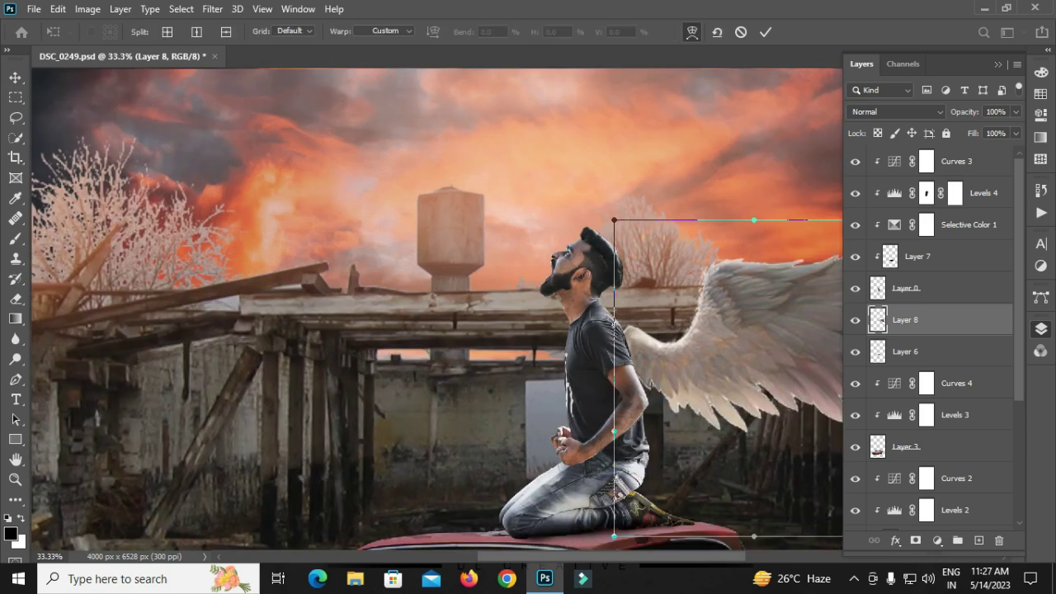
pyautogui.moveTo(613, 536); pyautogui.dragTo(610, 490)
pyautogui.moveTo(614, 220); pyautogui.dragTo(602, 276)
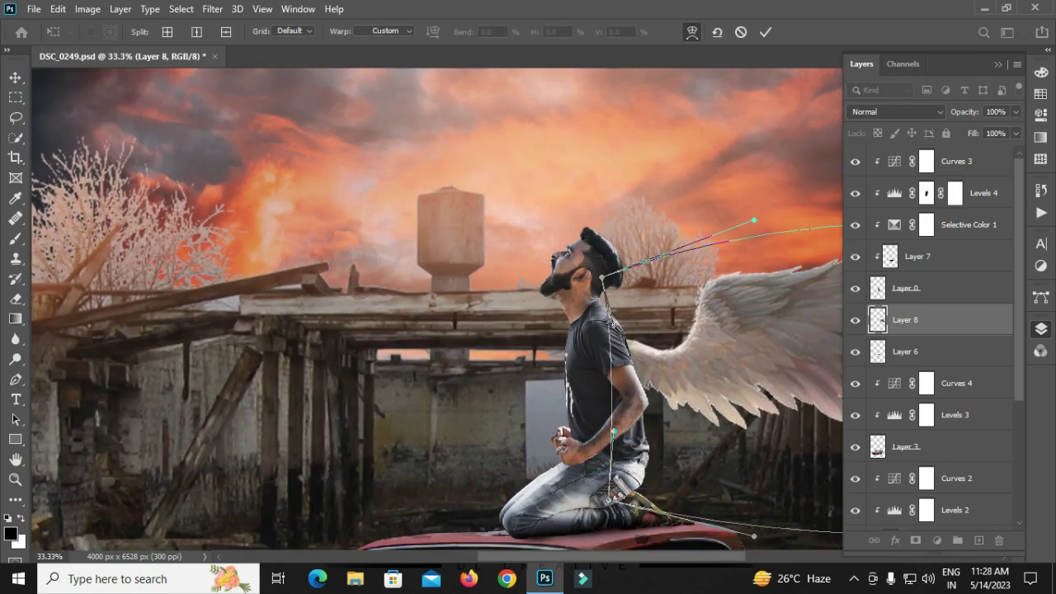
pyautogui.click(765, 32)
pyautogui.hotkey('ctrl', '-')
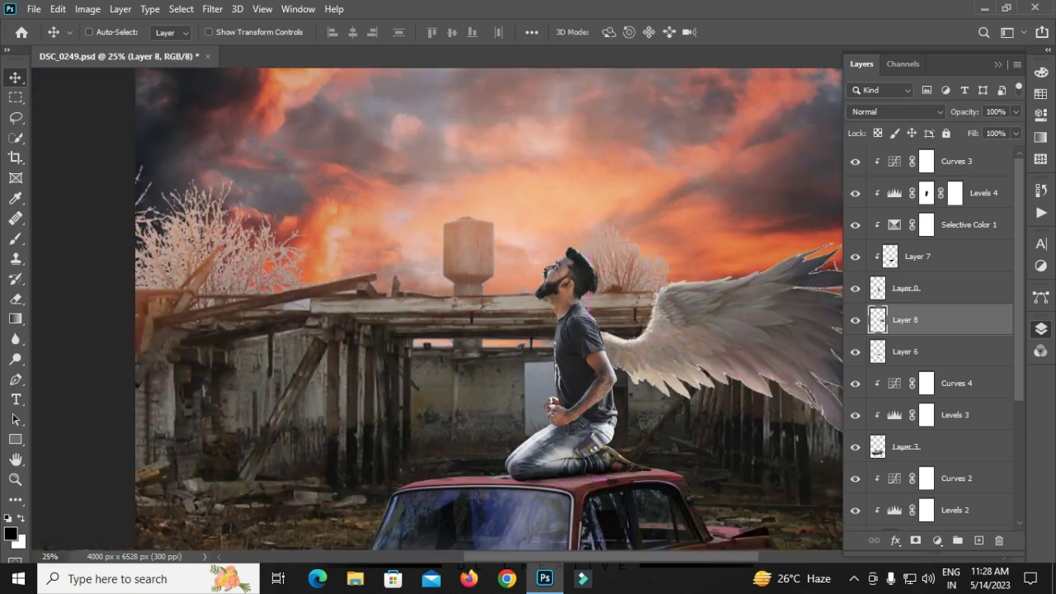
pyautogui.hotkey('ctrl', '-')
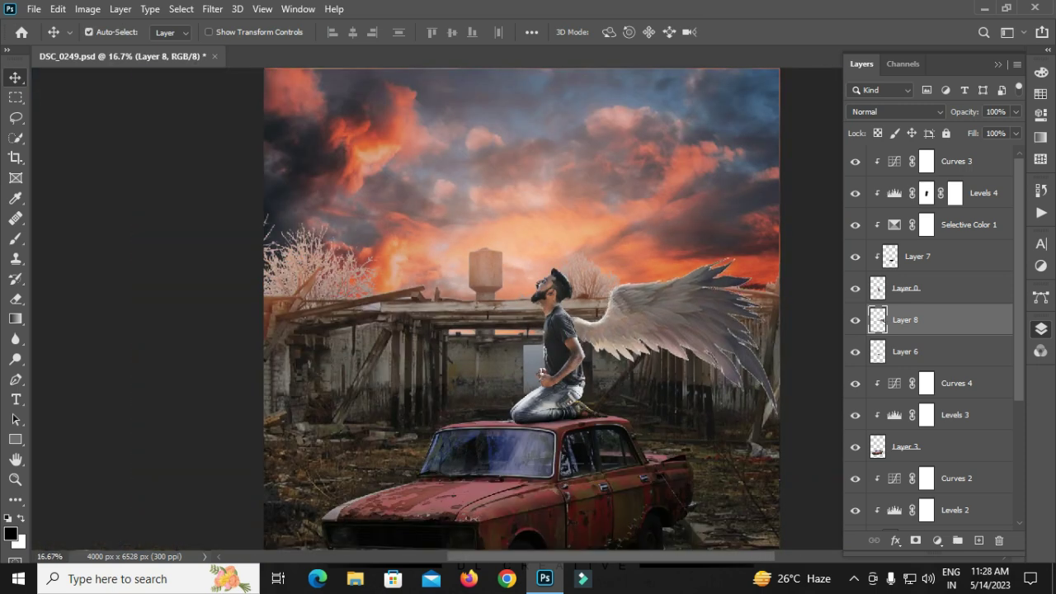
pyautogui.press('ctrl')
pyautogui.hotkey('ctrl', '-')
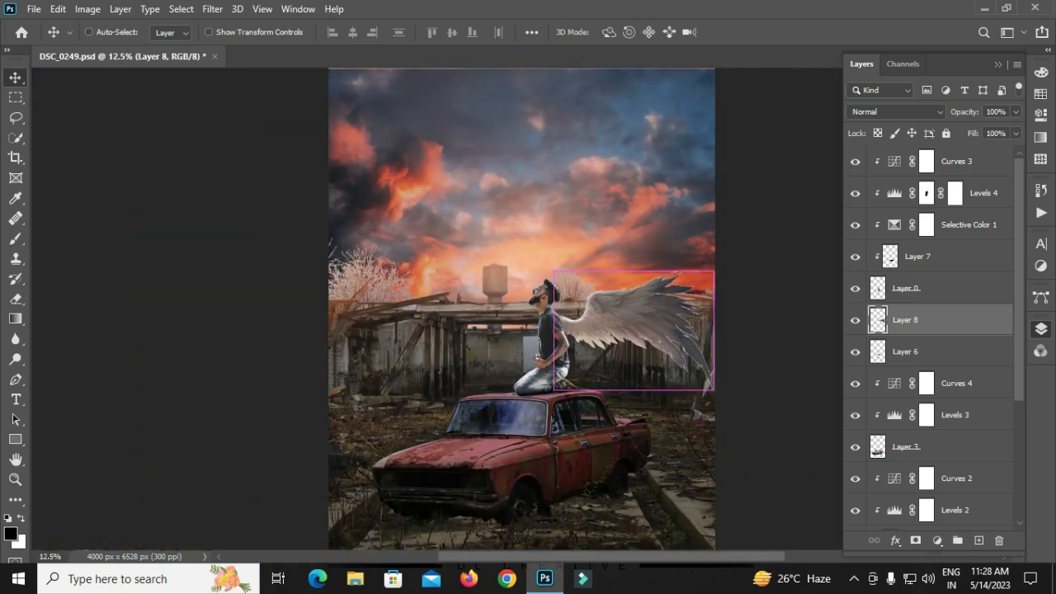
pyautogui.hotkey('ctrl', '-')
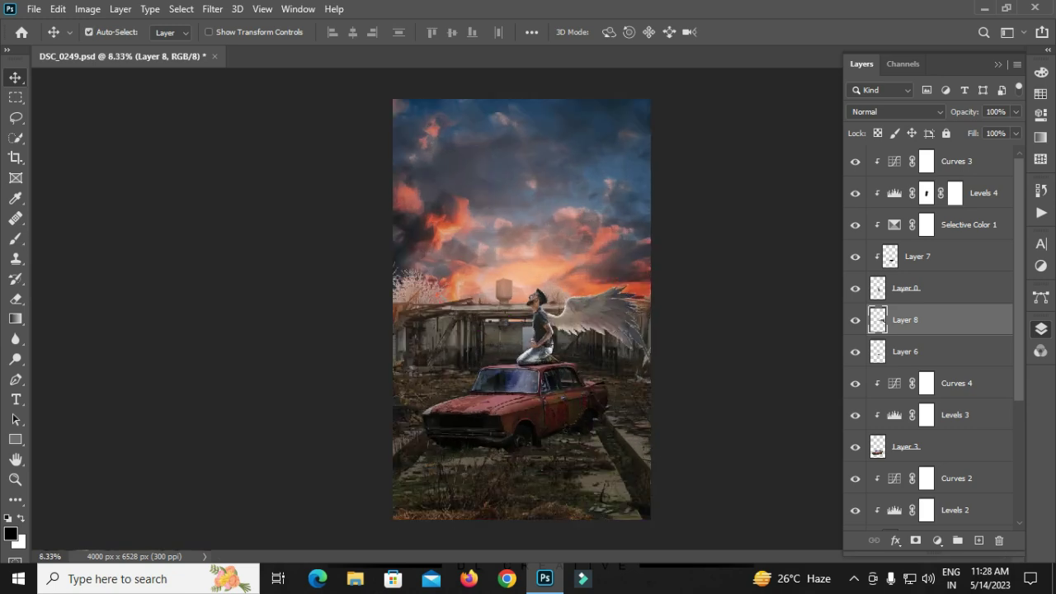
pyautogui.click(936, 540)
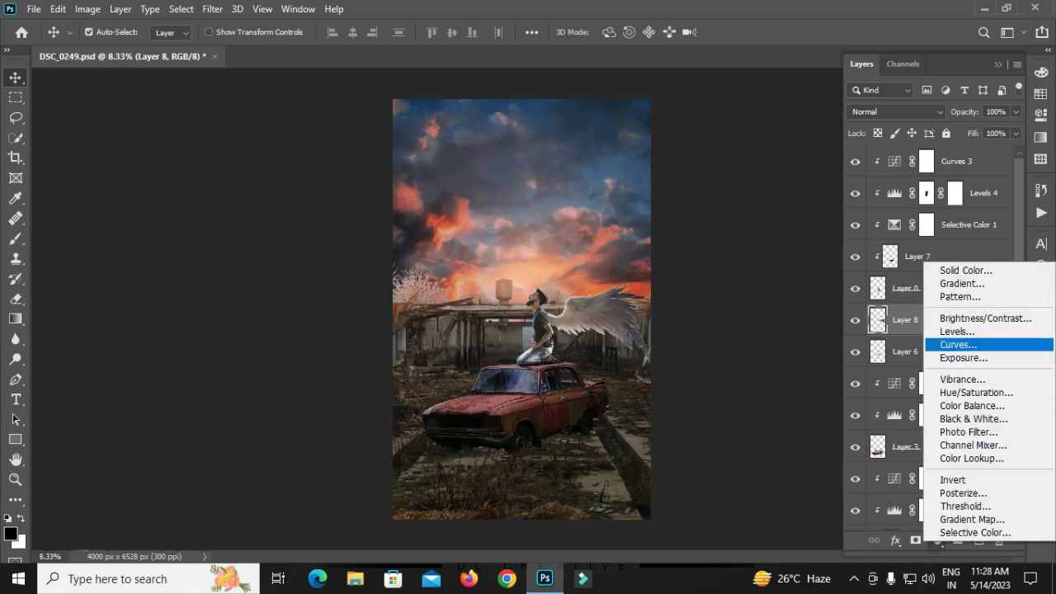
# Step: Add a Levels adjustment with output white 202 and an S-shaped contrast Curves above the wing
pyautogui.click(957, 331)
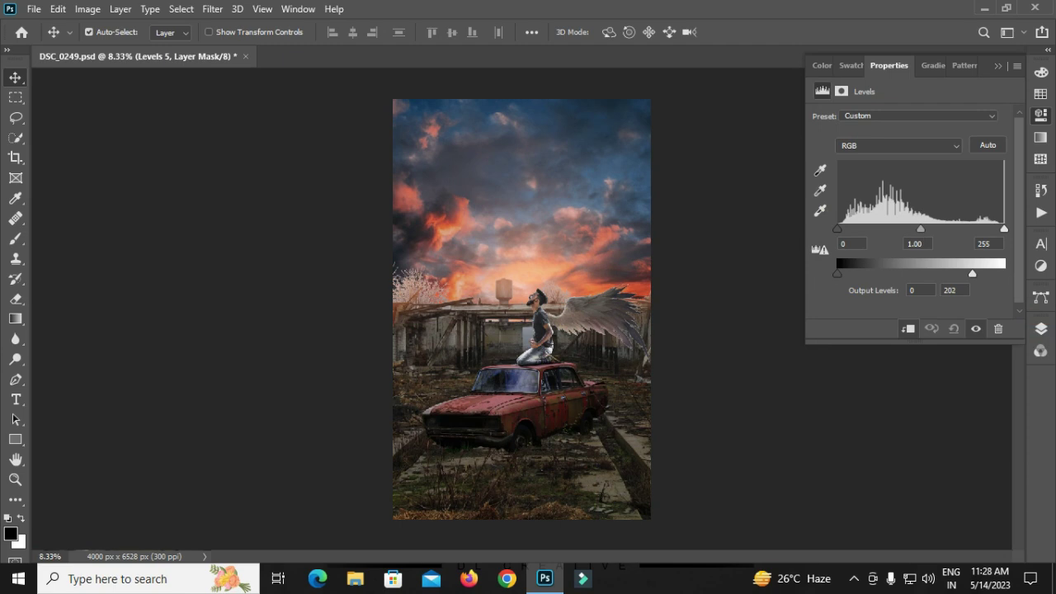
pyautogui.click(936, 540)
pyautogui.click(957, 339)
pyautogui.moveTo(891, 263); pyautogui.dragTo(891, 274)
pyautogui.moveTo(959, 195); pyautogui.dragTo(959, 190)
pyautogui.click(1041, 328)
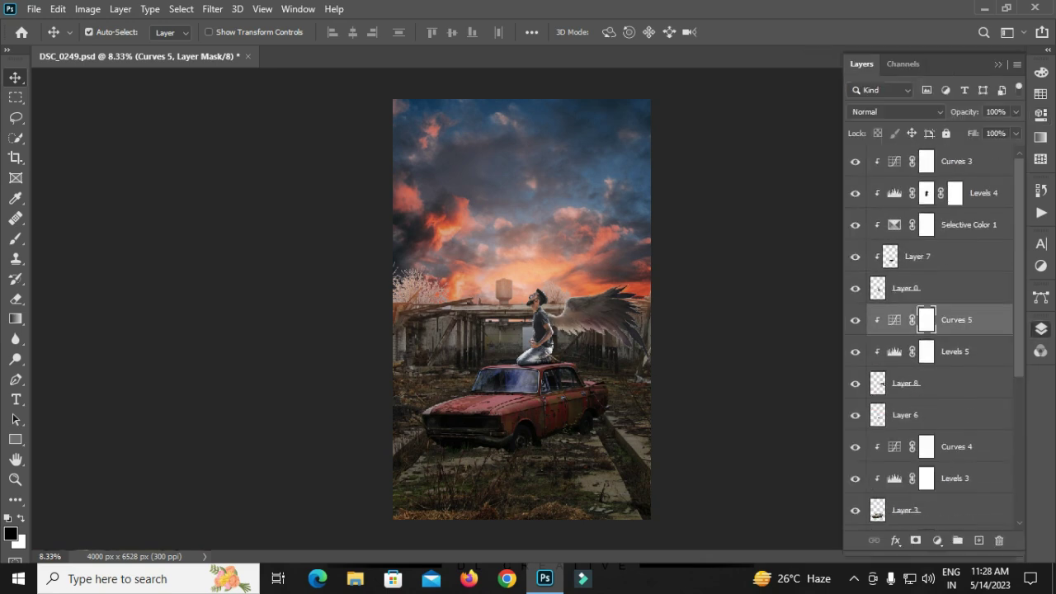
# Step: Create a new empty Layer 9 at the top of the stack and clip it
pyautogui.click(917, 257)
pyautogui.click(957, 160)
pyautogui.click(978, 541)
pyautogui.rightClick(917, 161)
pyautogui.click(824, 296)
# Step: Set Layer 9 to Screen blending and paint a light streak along the man's shirt edge
pyautogui.press('b')
pyautogui.press('i')
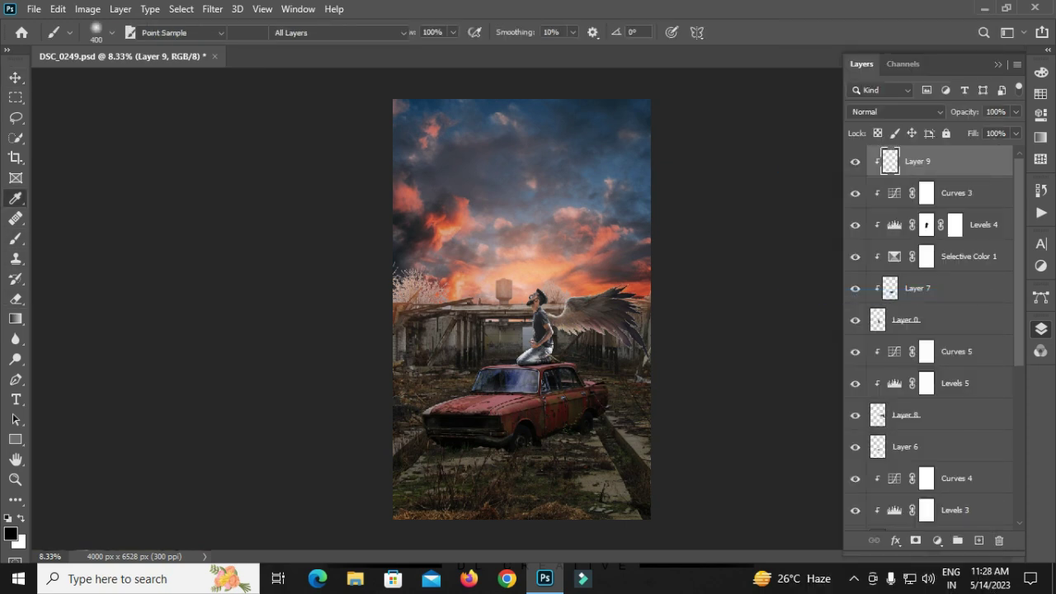
pyautogui.hotkey('ctrl', '+')
pyautogui.hotkey('ctrl', '+')
pyautogui.hotkey('ctrl', '+')
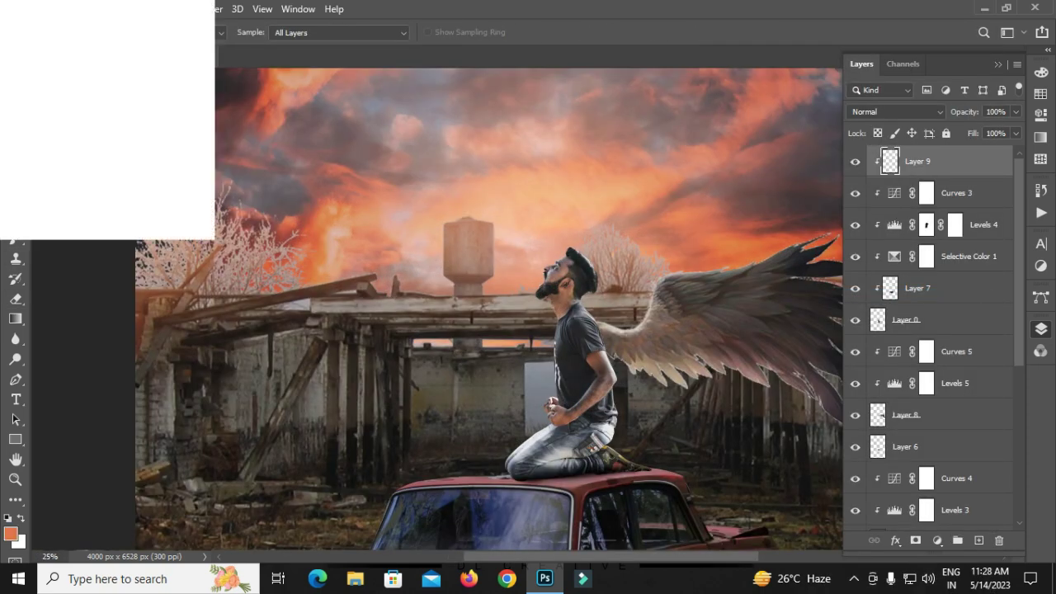
pyautogui.press('b')
pyautogui.click(895, 111)
pyautogui.click(875, 219)
pyautogui.hotkey('ctrl', '+')
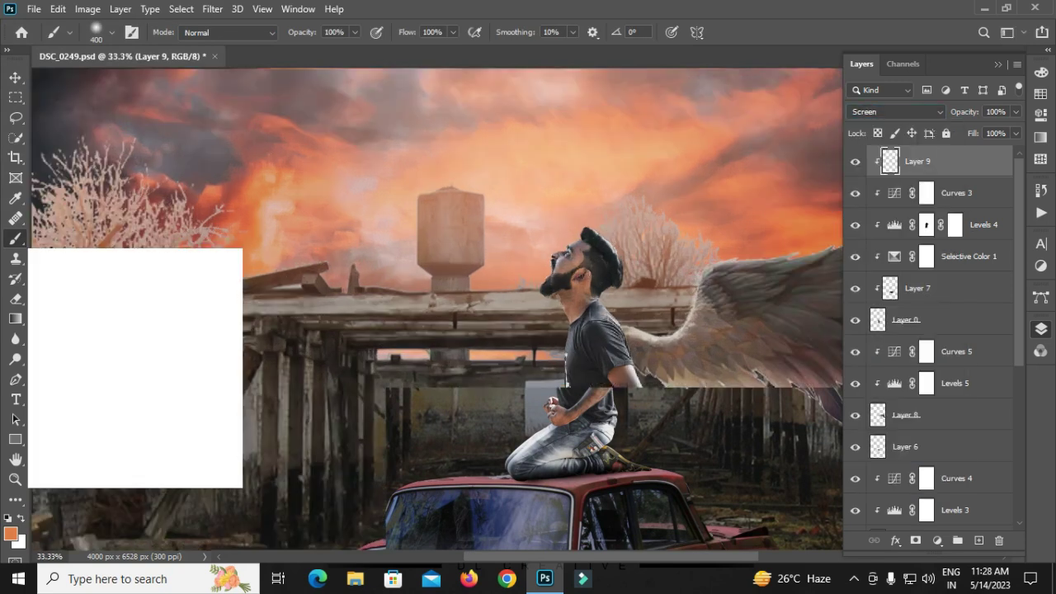
pyautogui.press(']')
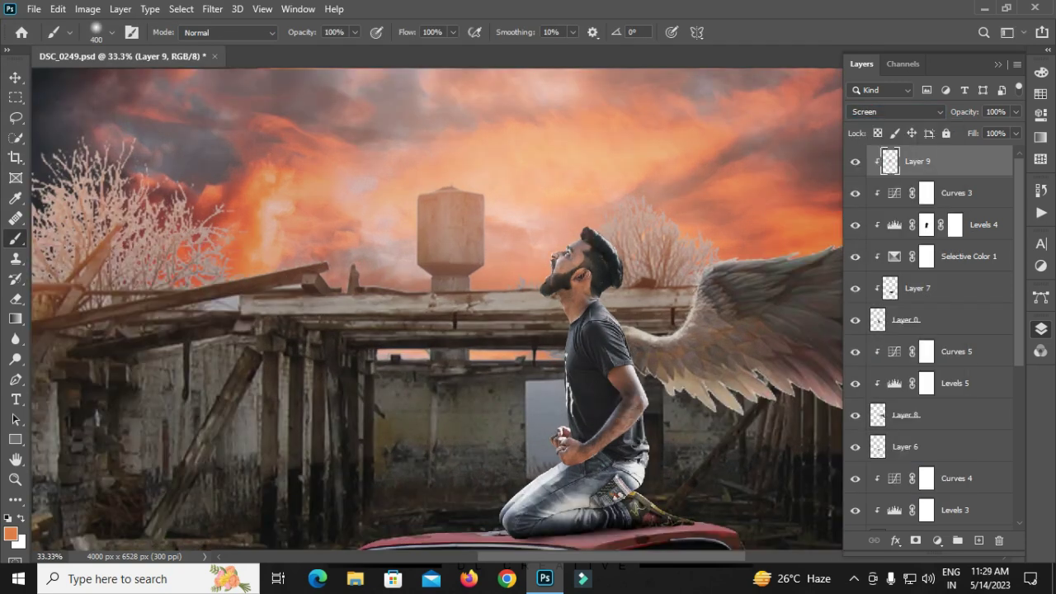
pyautogui.moveTo(570, 394); pyautogui.dragTo(567, 341)
pyautogui.scroll(-2, 437, 309)
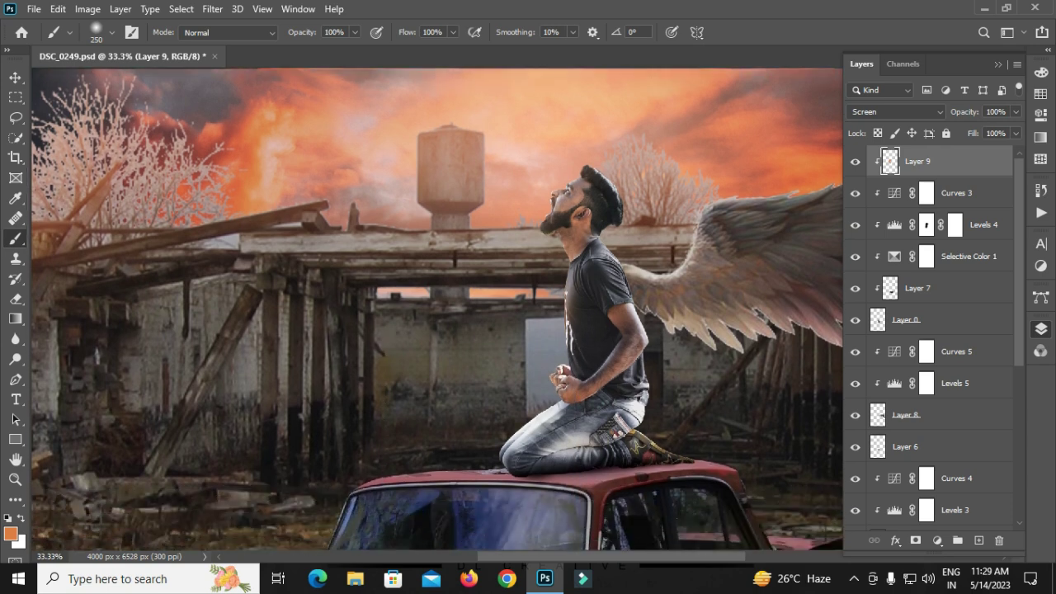
pyautogui.click(895, 111)
pyautogui.click(899, 229)
pyautogui.scroll(-1, 932, 330)
pyautogui.scroll(1, 932, 330)
pyautogui.scroll(-2, 932, 330)
# Step: Add a new Layer 10 above Curves 5, clipped and set to Screen for lighting the wing
pyautogui.click(948, 256)
pyautogui.click(904, 352)
pyautogui.click(855, 351)
pyautogui.click(926, 288)
pyautogui.click(978, 539)
pyautogui.rightClick(924, 288)
pyautogui.click(866, 296)
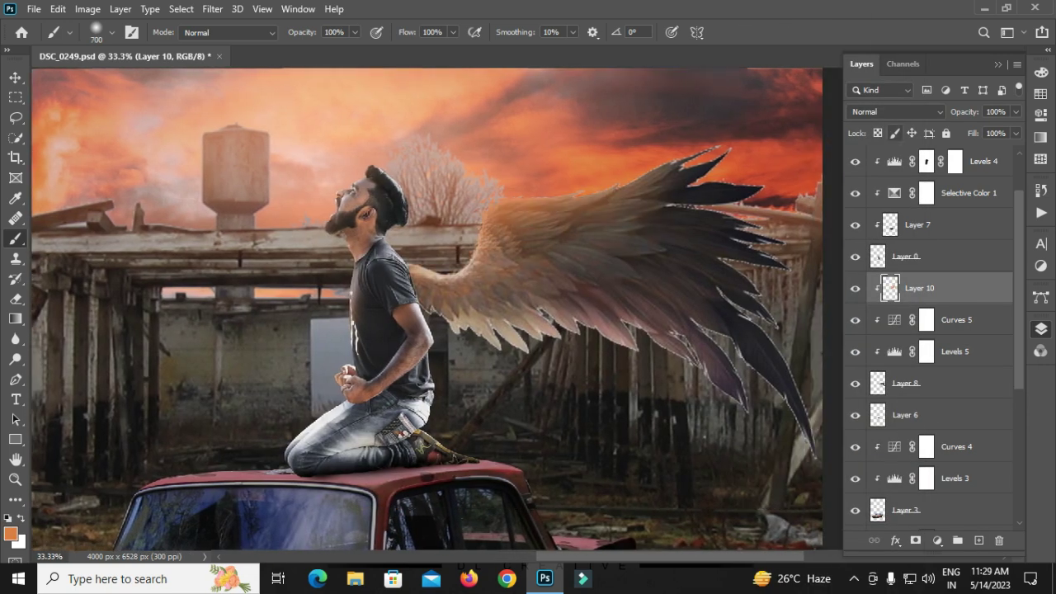
pyautogui.click(895, 111)
pyautogui.click(899, 239)
# Step: Add a Color Balance adjustment above Layer 9 shifting the midtones to +7, 0, -3
pyautogui.hotkey('ctrl', '-')
pyautogui.hotkey('ctrl', '-')
pyautogui.hotkey('ctrl', '-')
pyautogui.hotkey('ctrl', '-')
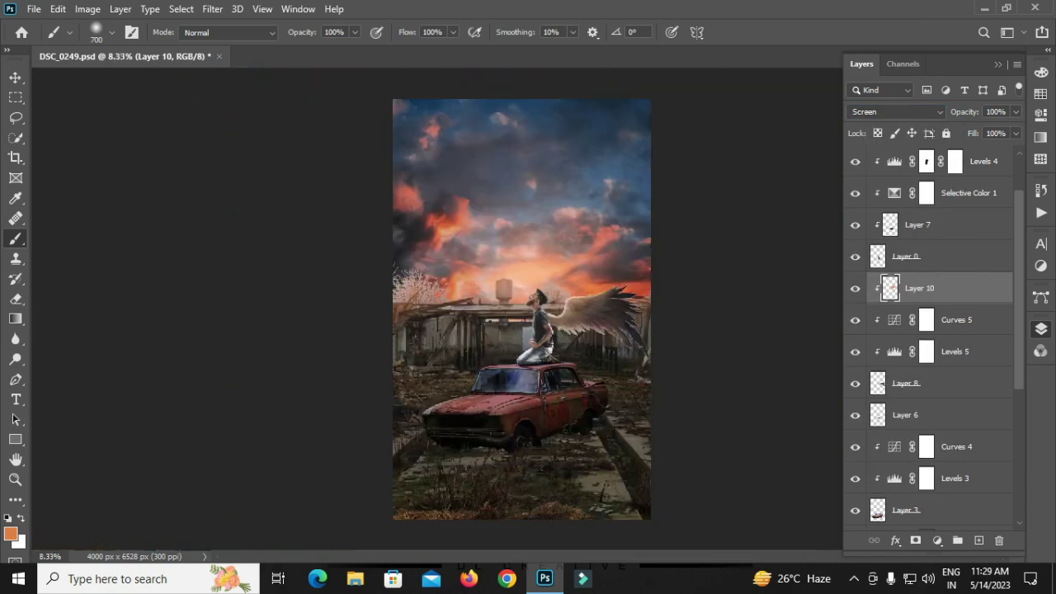
pyautogui.press('v')
pyautogui.scroll(2, 932, 338)
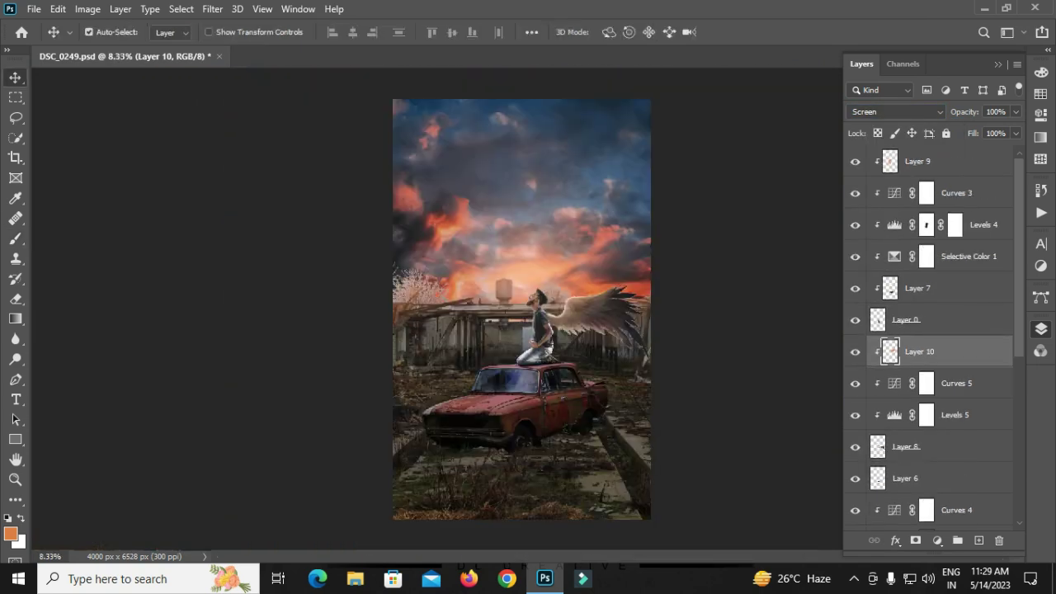
pyautogui.click(917, 161)
pyautogui.click(937, 541)
pyautogui.click(957, 408)
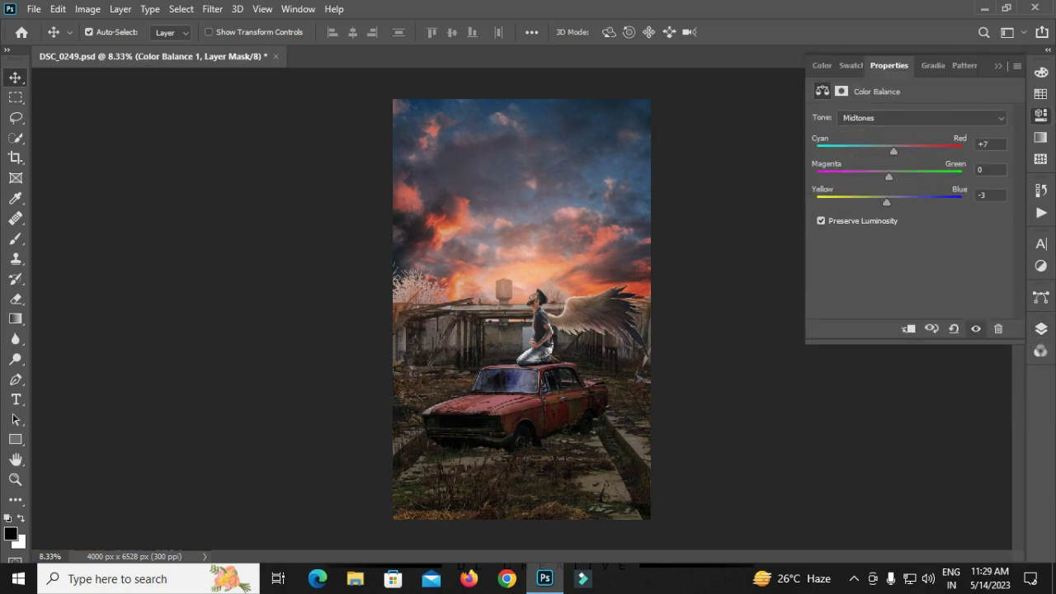
# Step: Shift the Color Balance shadows +3 toward red
pyautogui.click(921, 117)
pyautogui.click(866, 130)
pyautogui.click(1040, 115)
# Step: Stamp all visible layers into a new Layer 11 and duplicate it as Layer 11 copy
pyautogui.click(1040, 329)
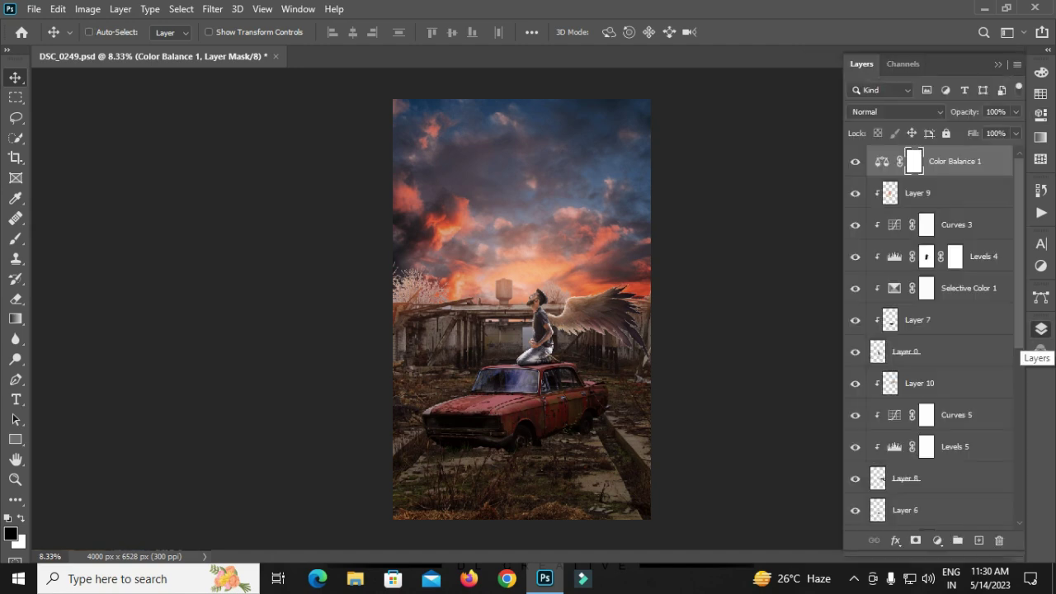
pyautogui.hotkey('ctrl', 'shift', 'alt', 'e')
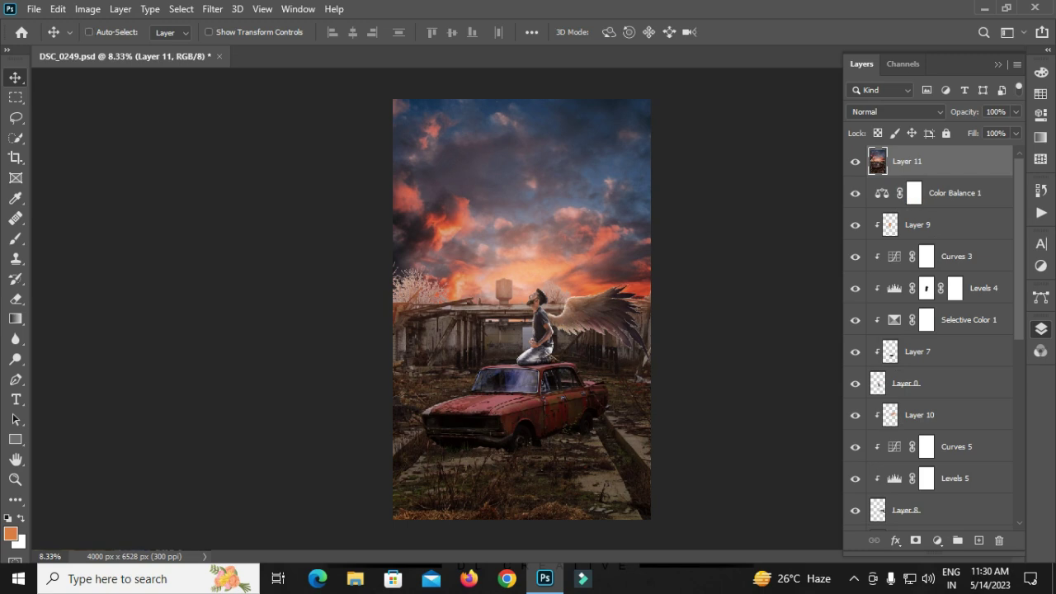
pyautogui.hotkey('ctrl', 'j')
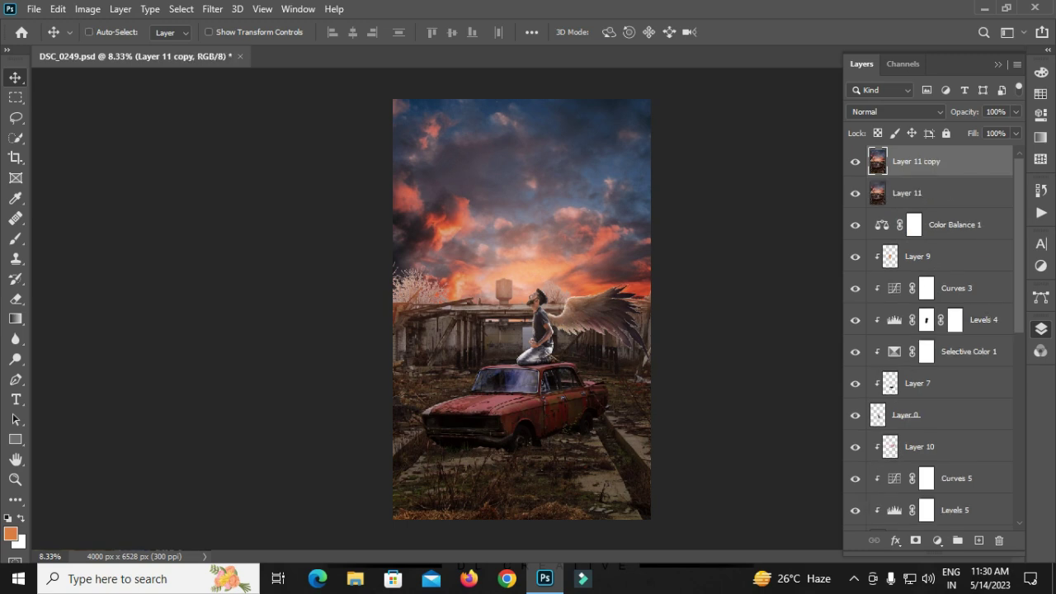
# Step: Open the Camera Raw Filter on the copy and place a radial filter over the image edges
pyautogui.hotkey('ctrl', 'shift', 'a')
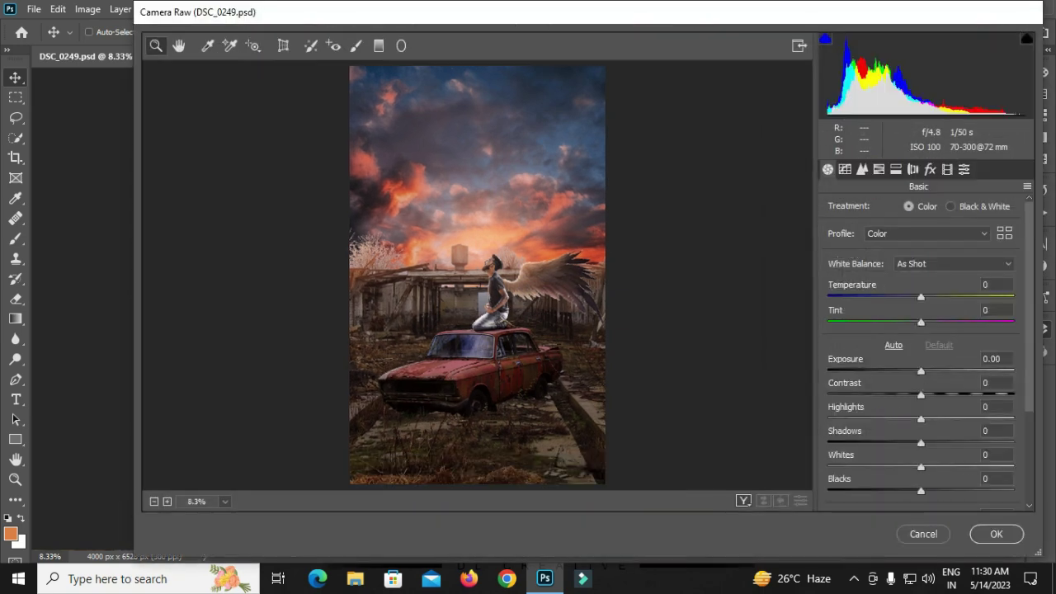
pyautogui.press('q')
pyautogui.press('j')
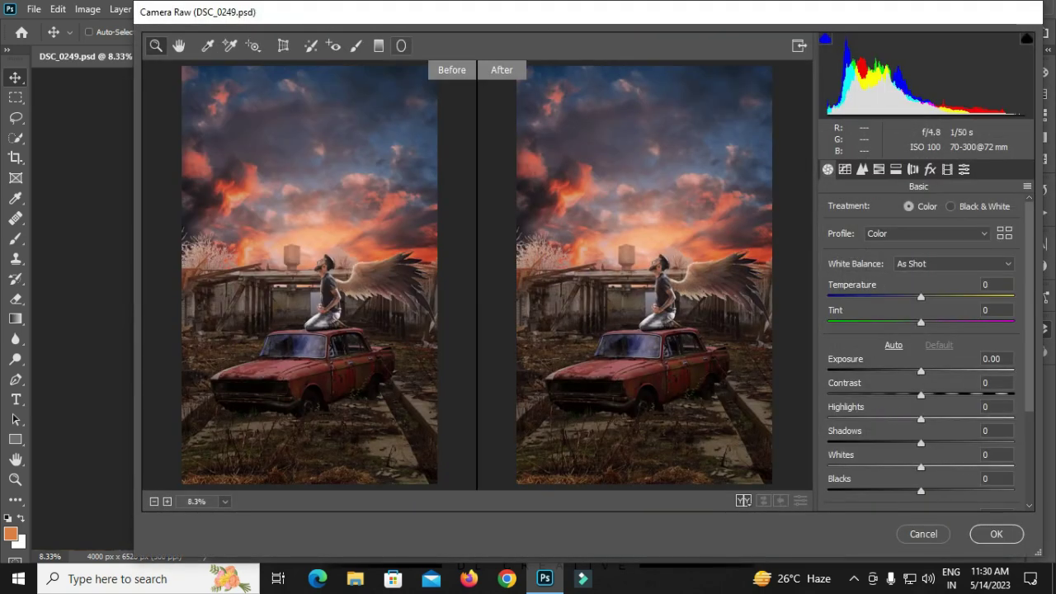
pyautogui.moveTo(643, 235); pyautogui.dragTo(791, 445)
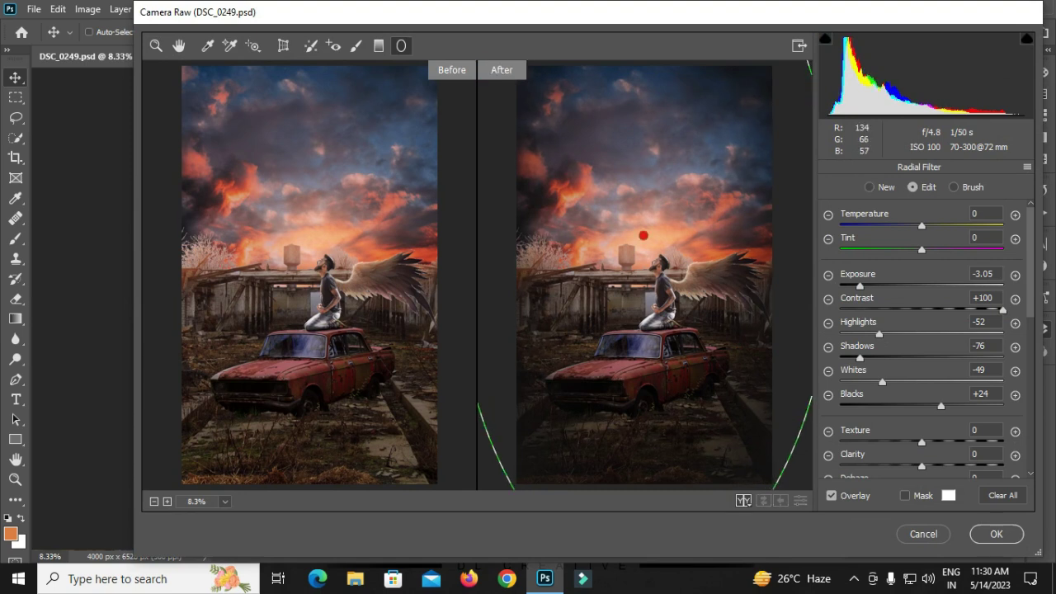
# Step: Darken the radial filter: Whites -85, Shadows -94, Highlights -90, Exposure -3.30
pyautogui.write('-85')
pyautogui.hotkey('shift', 'Tab')
pyautogui.write('-94')
pyautogui.hotkey('shift', 'Tab')
pyautogui.write('-90')
pyautogui.hotkey('shift', 'Tab')
pyautogui.hotkey('shift', 'Tab')
pyautogui.write('-3.30z')
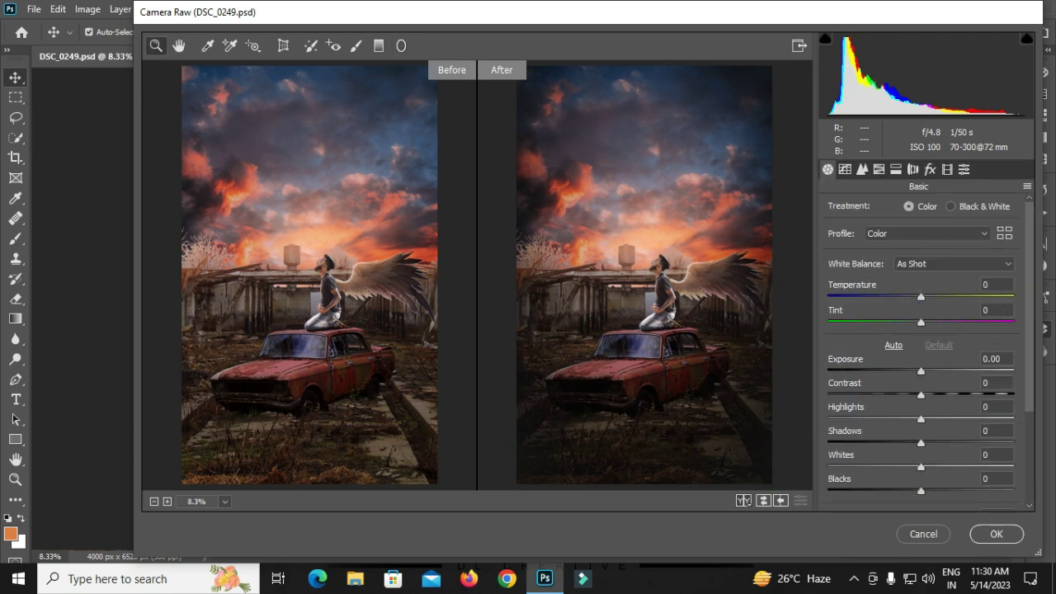
pyautogui.scroll(-2, 919, 347)
pyautogui.scroll(-2, 920, 346)
pyautogui.scroll(4, 920, 346)
# Step: Lower the Blues saturation in the colour mixer and apply the Camera Raw edits
pyautogui.hotkey('ctrl', 'alt', '4')
pyautogui.hotkey('ctrl', 'alt', 'shift', 's')
pyautogui.write('-35')
pyautogui.press('Return')
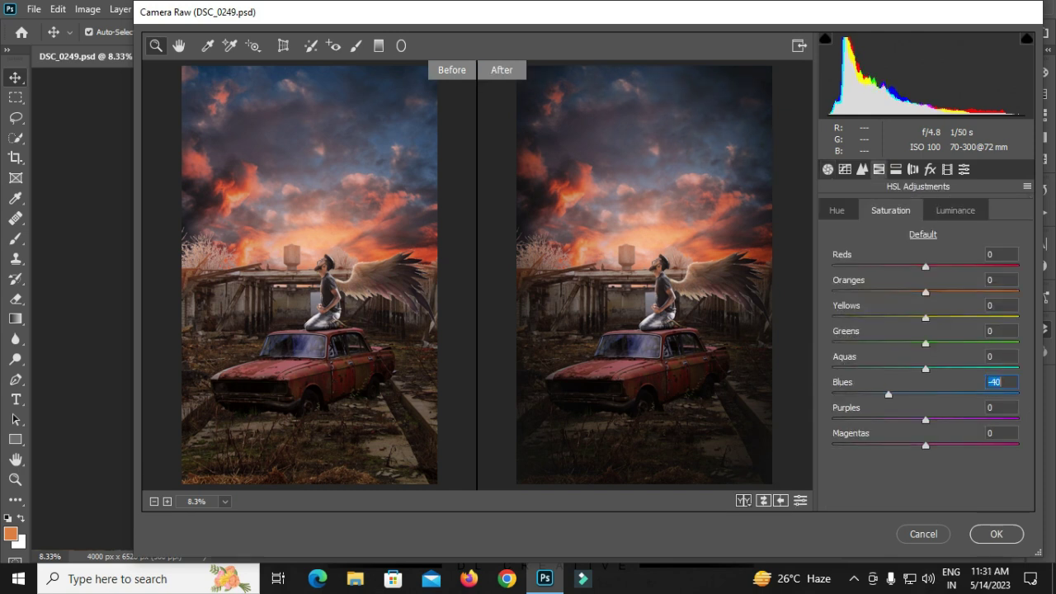
pyautogui.click(995, 534)
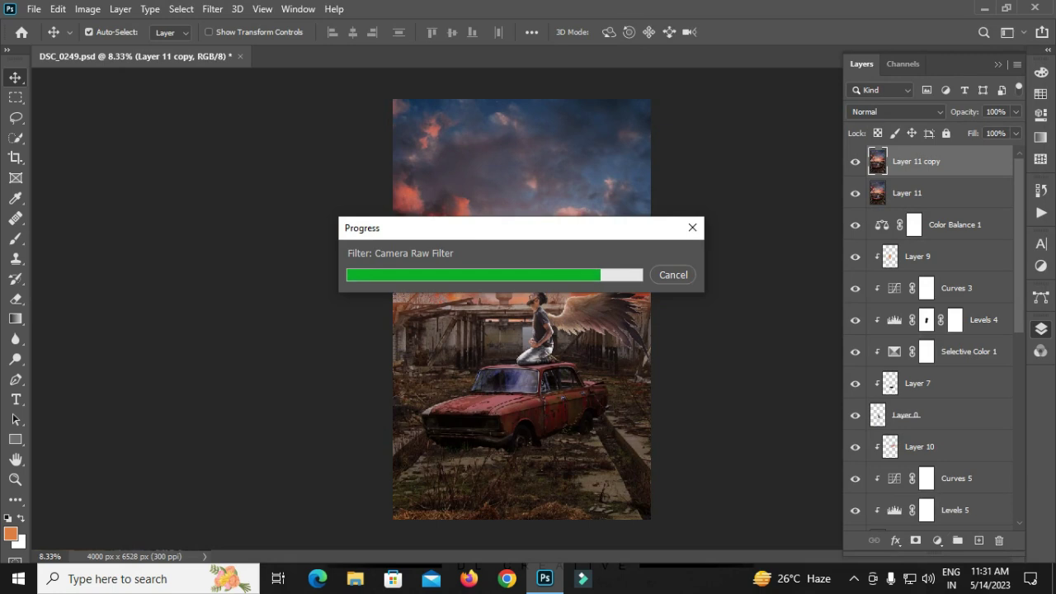
# Step: Duplicate the filtered layer and add a Curves adjustment with a gentle RGB S-curve
pyautogui.hotkey('ctrl', 'j')
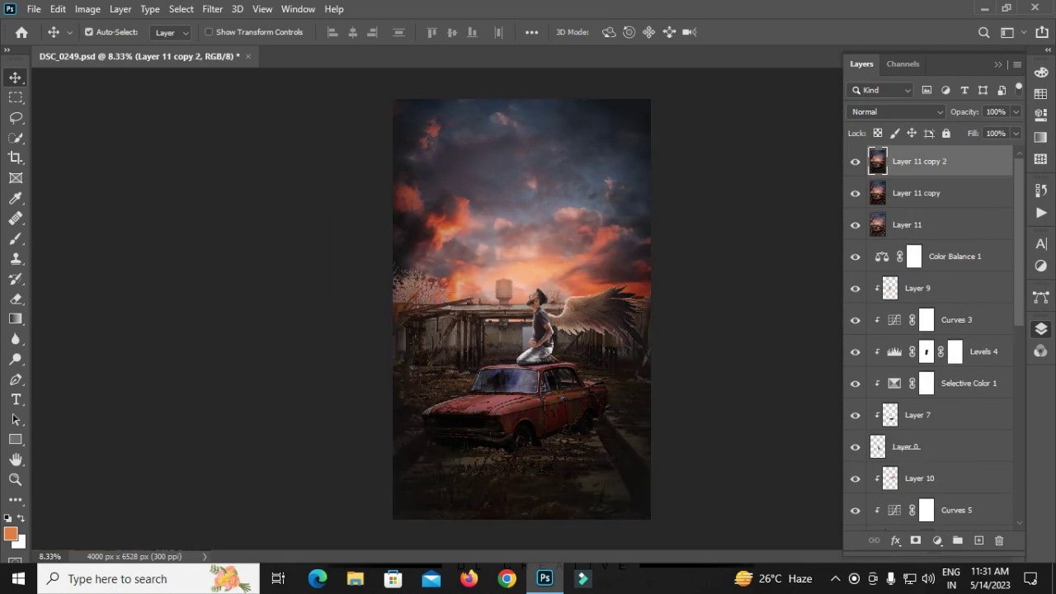
pyautogui.click(937, 540)
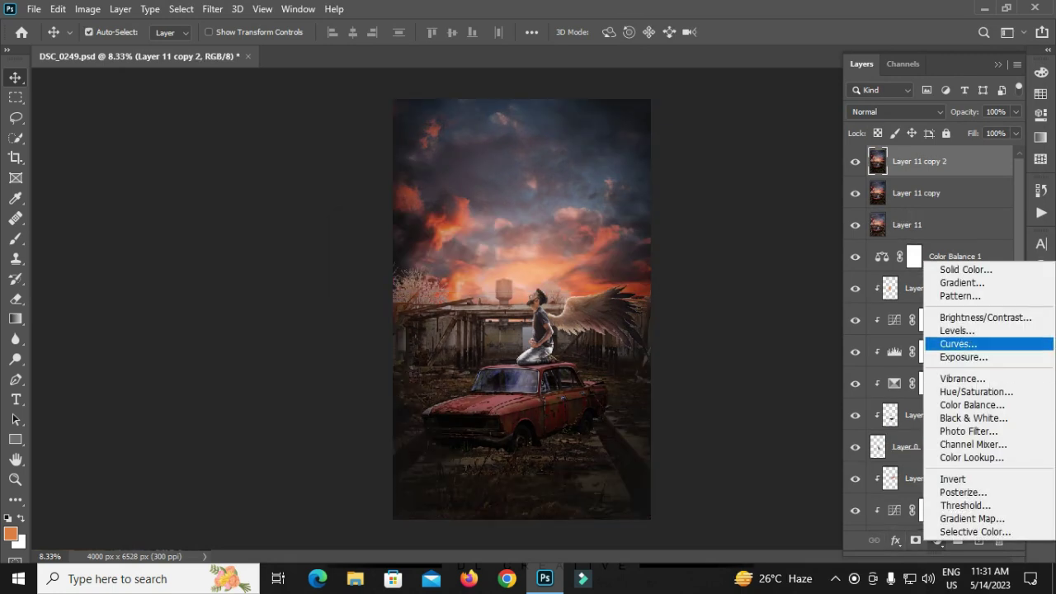
pyautogui.click(949, 345)
pyautogui.moveTo(888, 265); pyautogui.dragTo(888, 270)
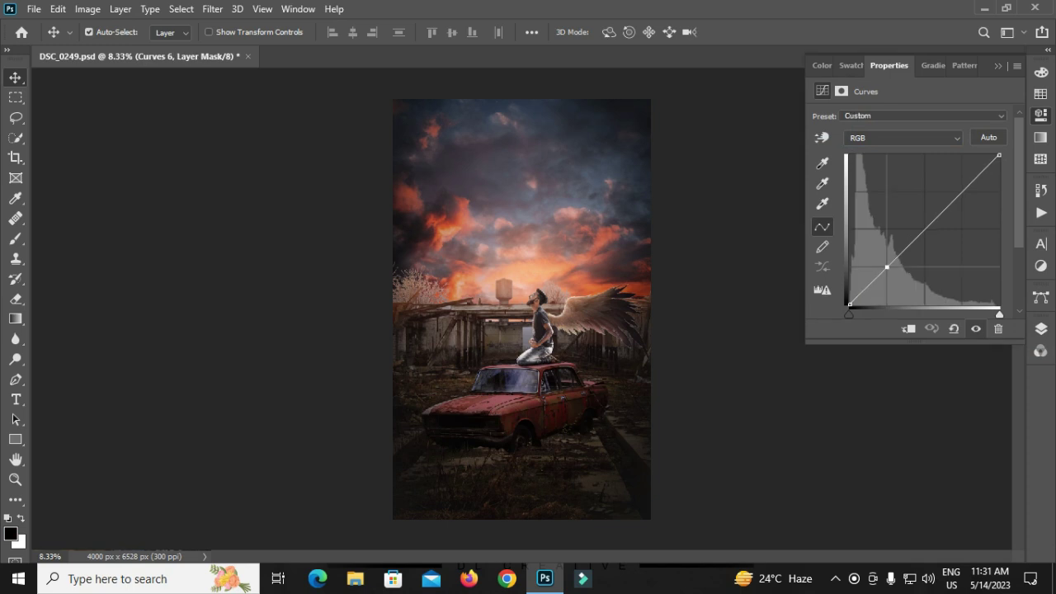
pyautogui.click(962, 192)
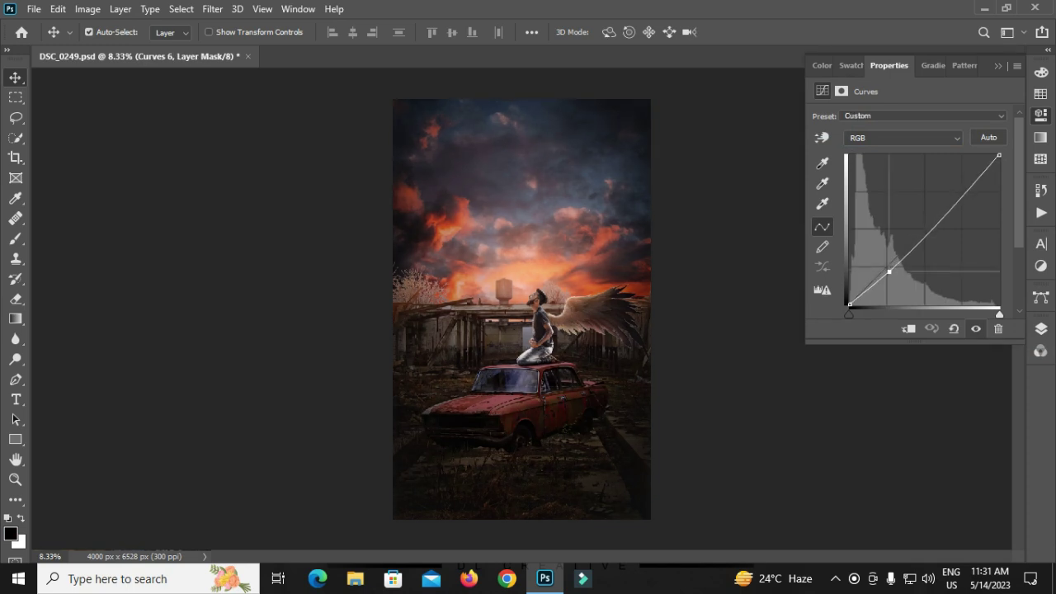
pyautogui.moveTo(889, 271); pyautogui.dragTo(892, 271)
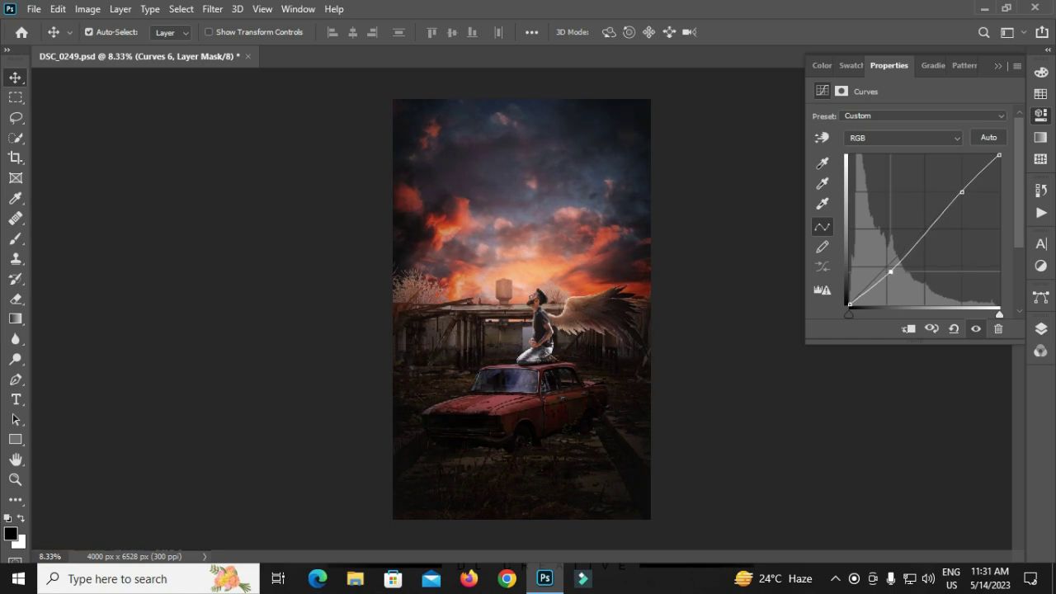
# Step: Lift the Red curve shadows, then raise the Green curve's shadows and highlights
pyautogui.click(903, 138)
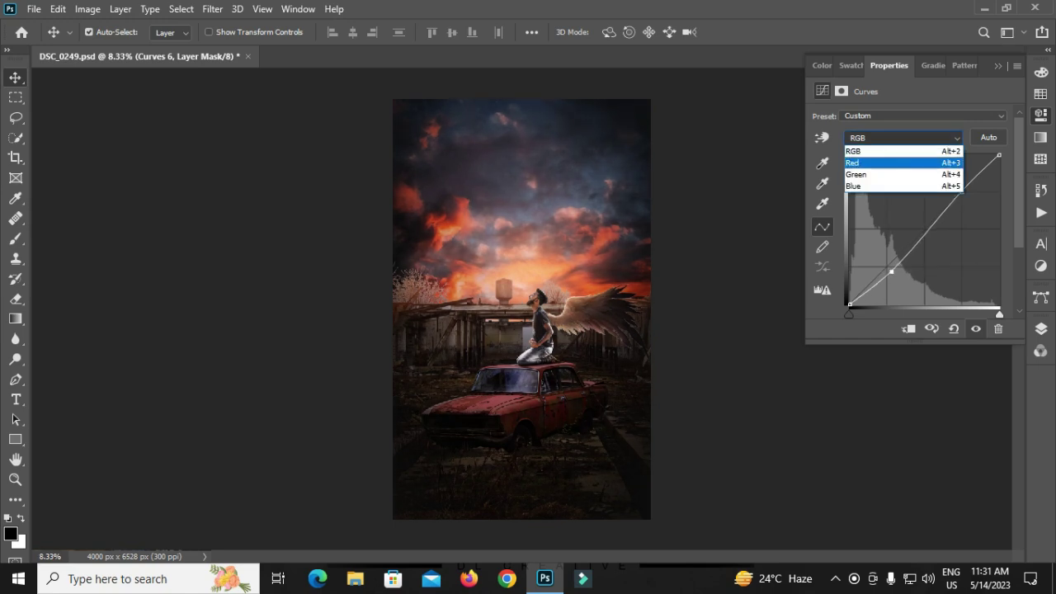
pyautogui.click(874, 150)
pyautogui.moveTo(884, 269); pyautogui.dragTo(889, 268)
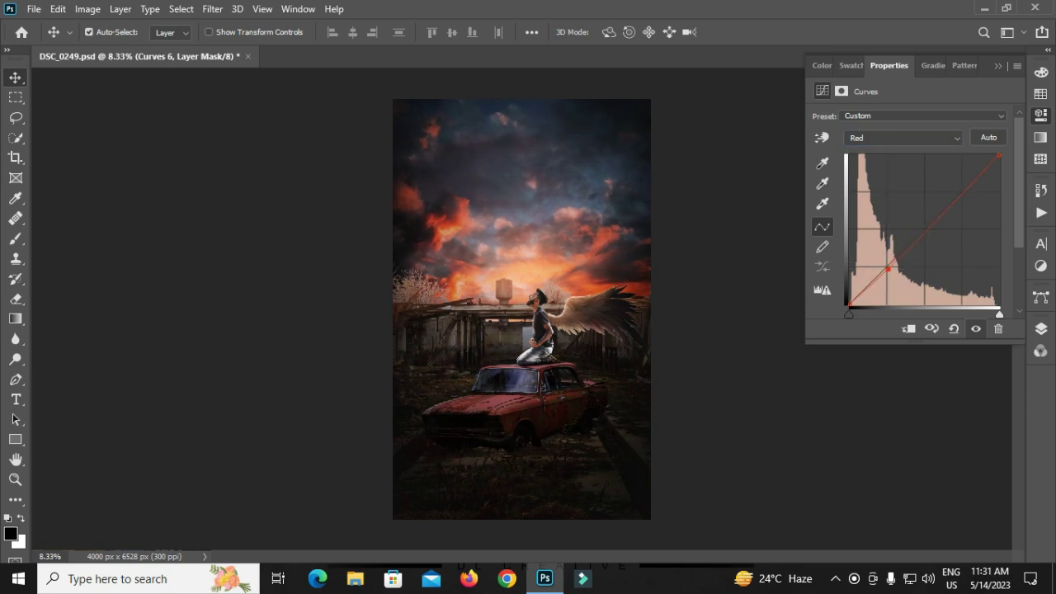
pyautogui.hotkey('alt', '4')
pyautogui.moveTo(889, 269); pyautogui.dragTo(884, 265)
pyautogui.click(964, 192)
pyautogui.moveTo(964, 193); pyautogui.dragTo(962, 188)
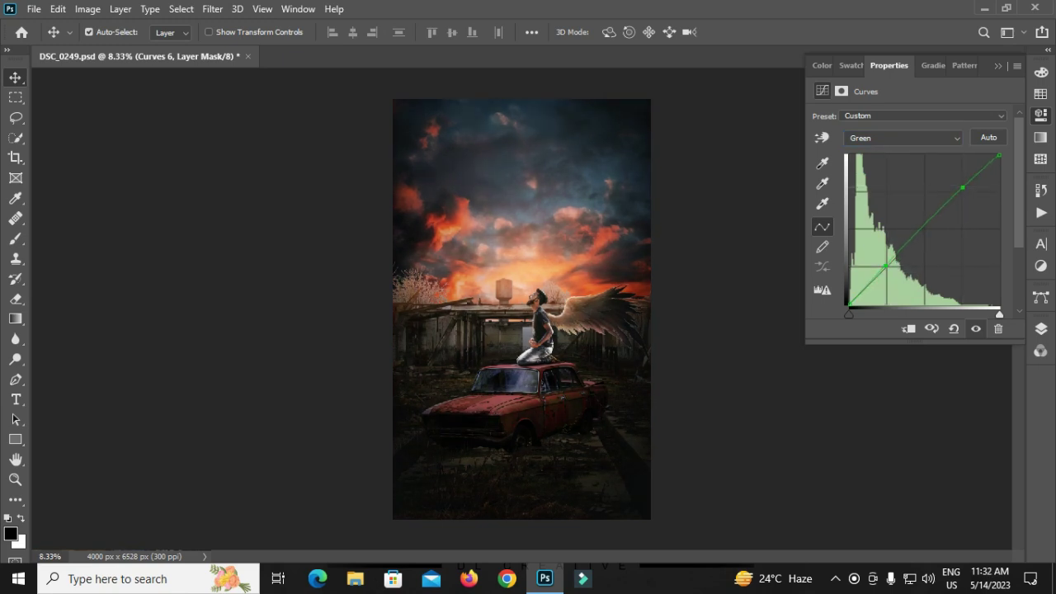
# Step: Raise the Blue black point and lower the Blue white point to tint shadows blue
pyautogui.click(903, 138)
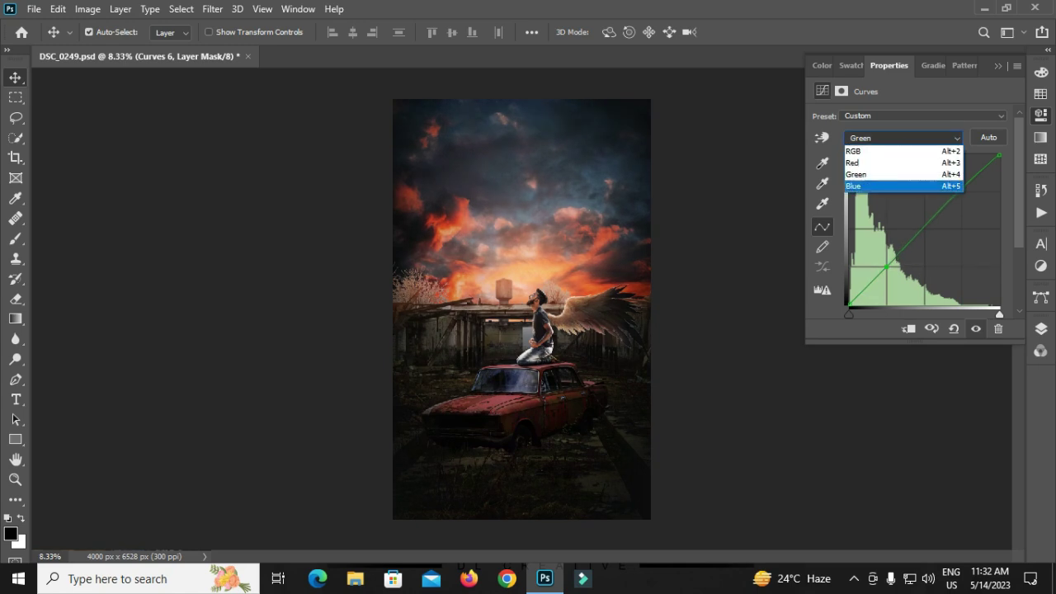
pyautogui.click(899, 185)
pyautogui.moveTo(848, 305); pyautogui.dragTo(850, 287)
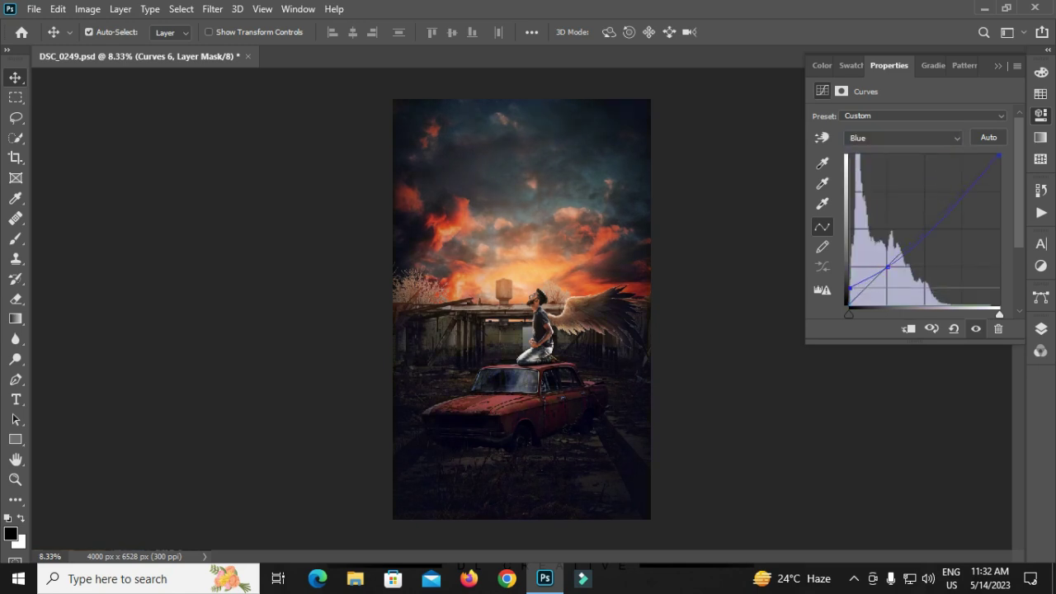
pyautogui.moveTo(999, 155); pyautogui.dragTo(998, 163)
pyautogui.click(1039, 328)
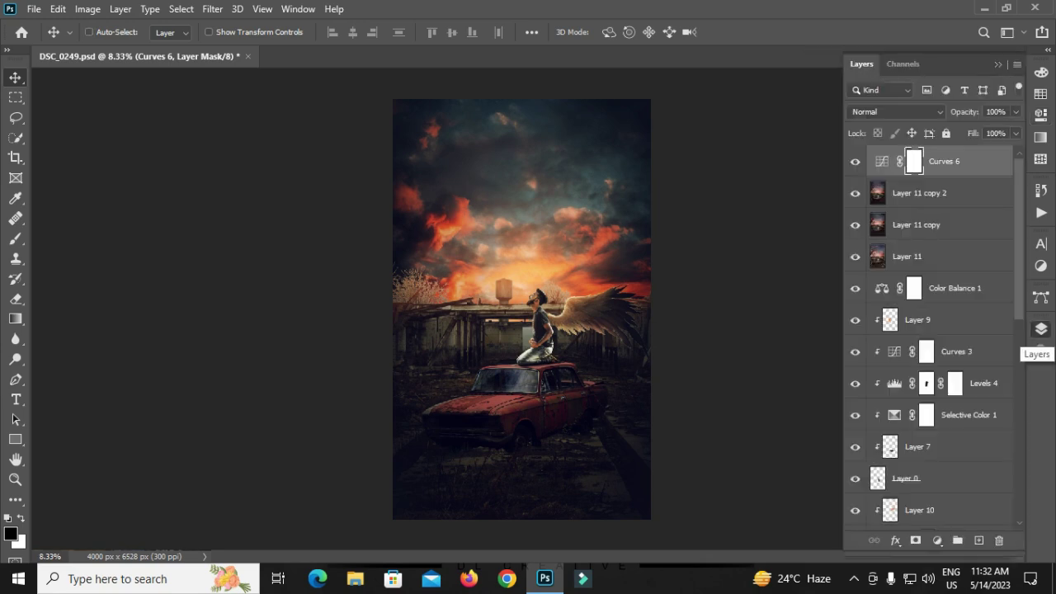
# Step: Stamp all visible layers into Layer 12, duplicate it, then flatten the image
pyautogui.hotkey('ctrl', 'shift', 'alt', 'e')
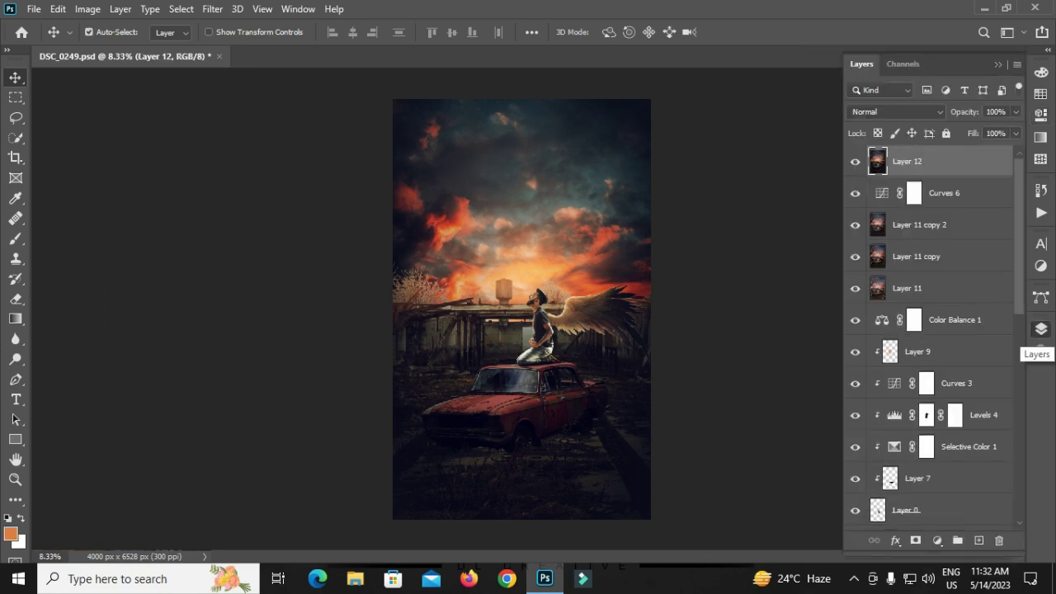
pyautogui.hotkey('ctrl', 'j')
pyautogui.rightClick(966, 162)
pyautogui.click(799, 483)
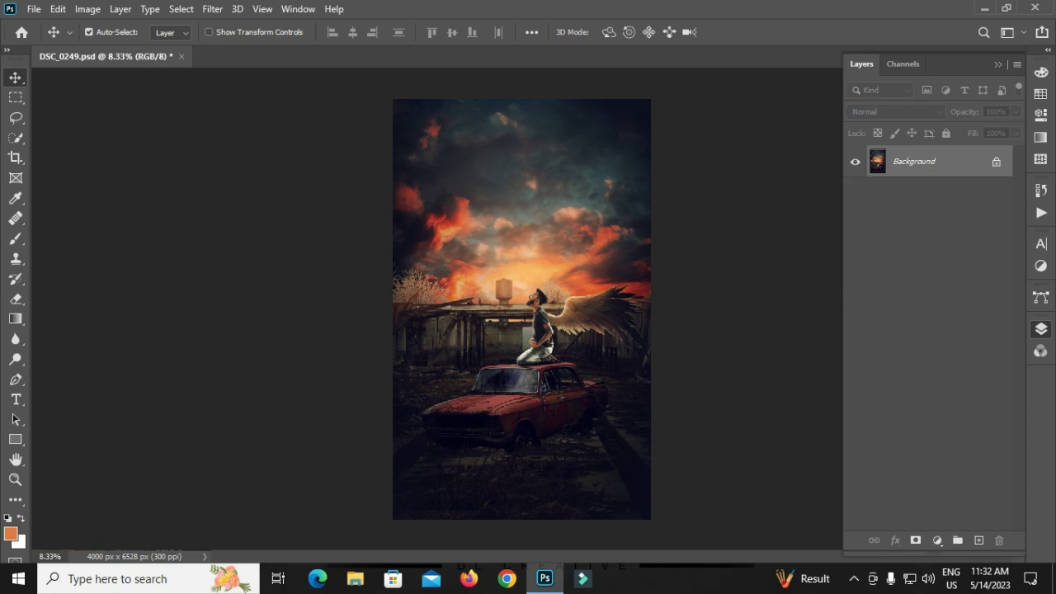
# Step: Duplicate the flattened Background as Layer 1 and return to the Move tool
pyautogui.hotkey('ctrl', 'j')
pyautogui.press('F7')
pyautogui.press('z')
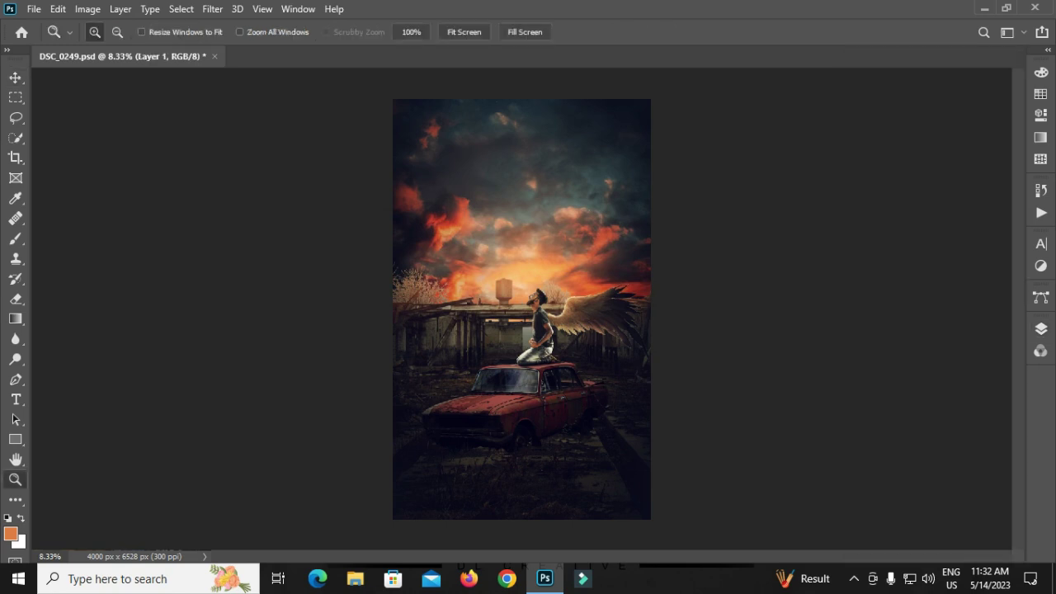
pyautogui.scroll(1, 512, 312)
pyautogui.press('v')
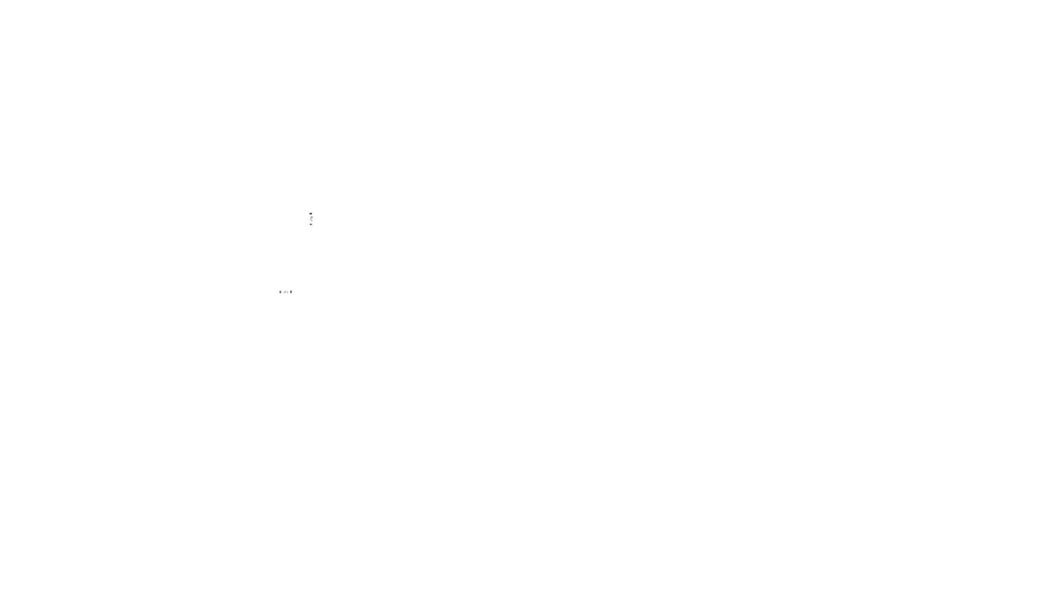